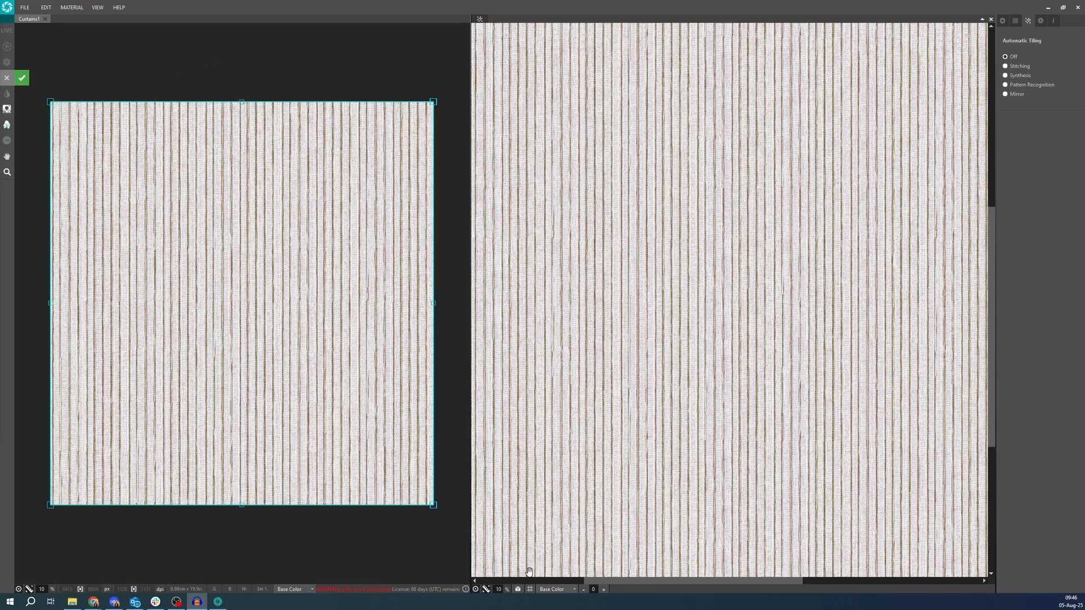
- Switch the tiling preview to 3D, tilt the cloth into an angled view, and save a snapshot as Curtains1.png on the Desktop
{"action": "left_click", "coordinate": [517, 589]}
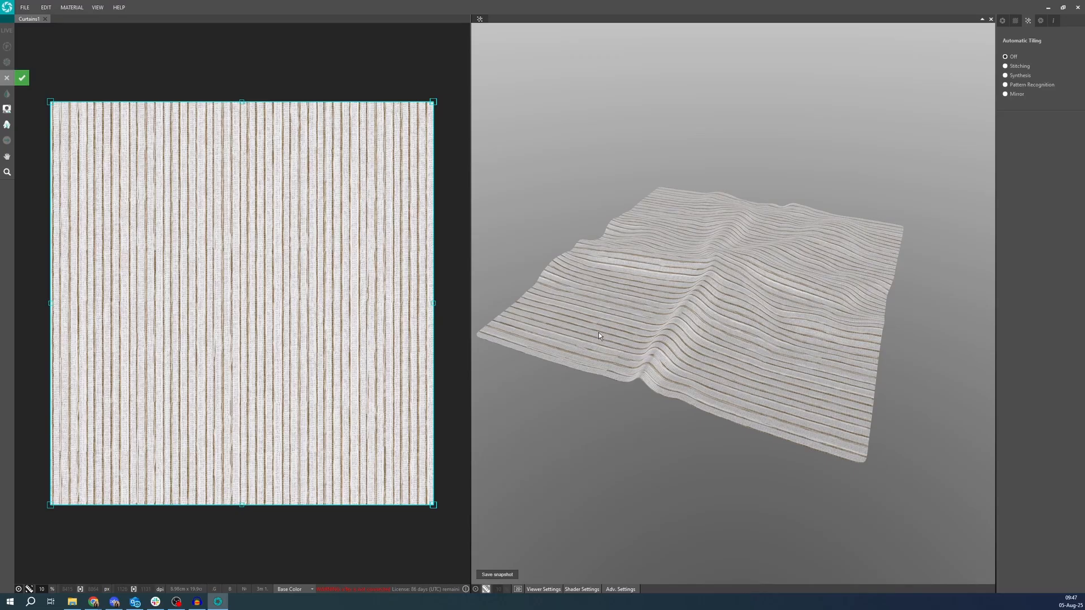
{"action": "left_click_drag", "start_coordinate": [598, 332], "coordinate": [584, 312]}
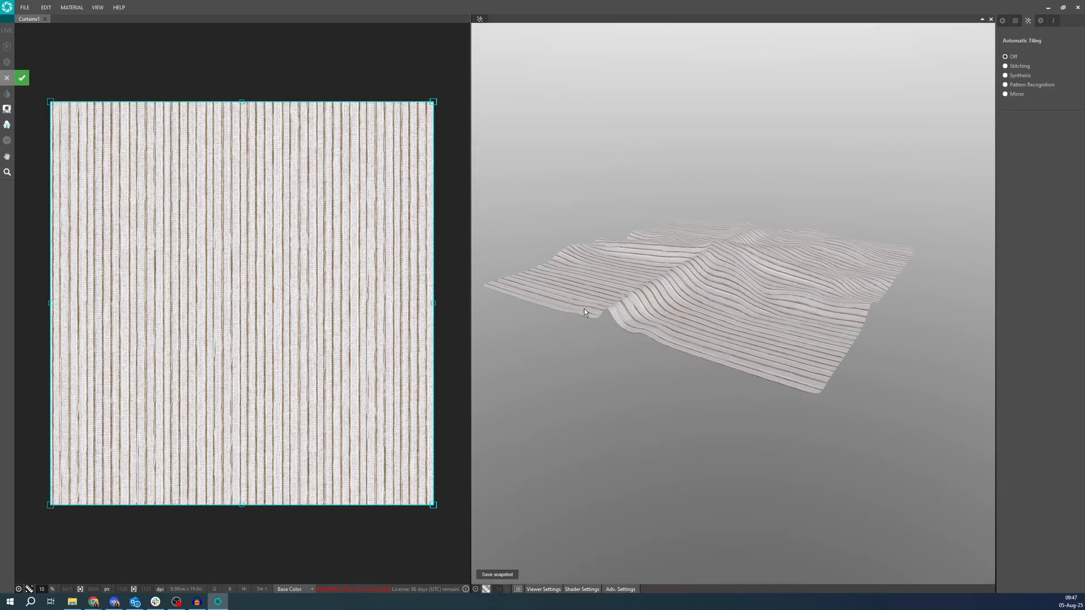
{"action": "left_click_drag", "start_coordinate": [780, 296], "coordinate": [688, 365]}
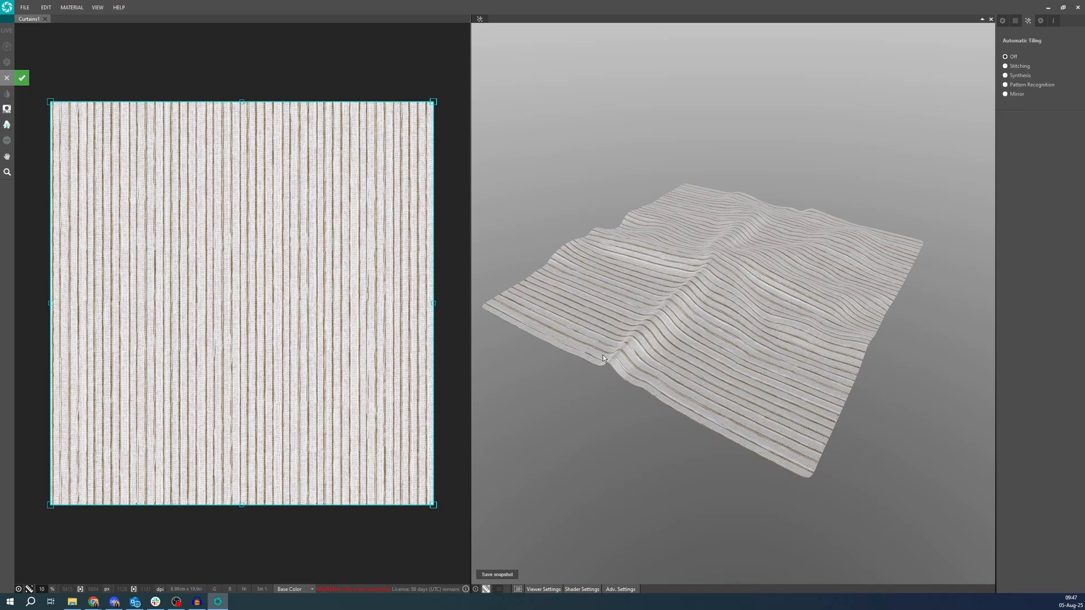
{"action": "left_click", "coordinate": [496, 574]}
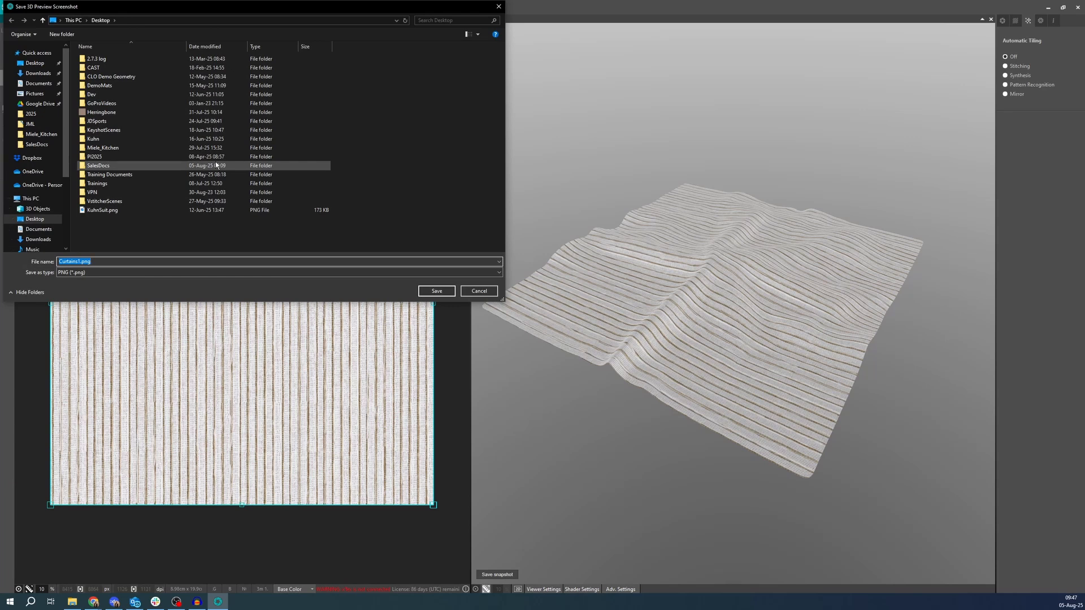
{"action": "left_click", "coordinate": [449, 292]}
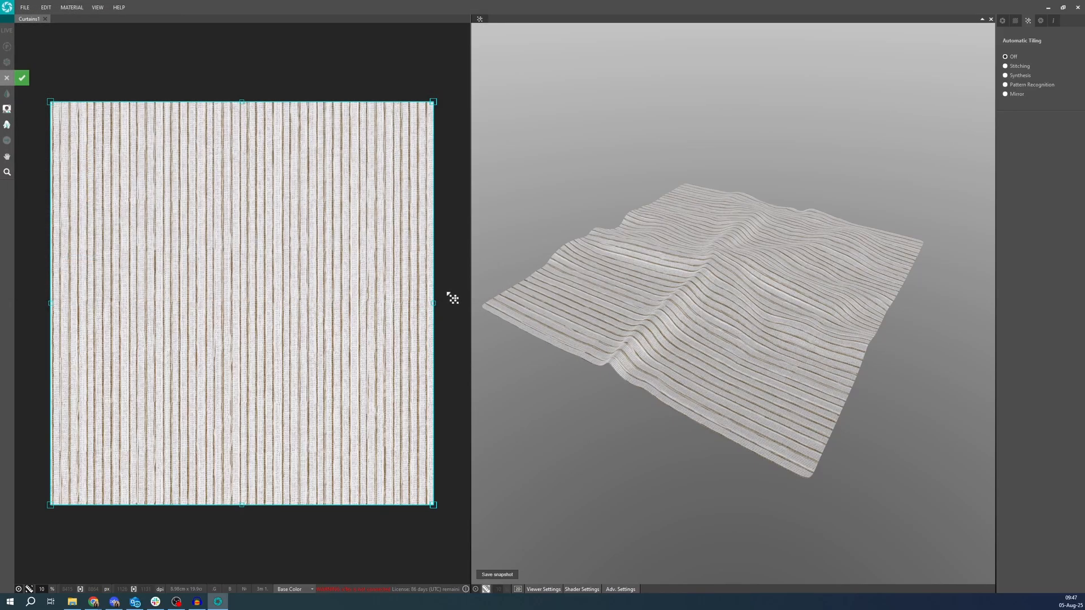
- Open the saved Curtains1.png snapshot from the Desktop, examine its fabric detail up close, and close the image
{"action": "left_click", "coordinate": [71, 601]}
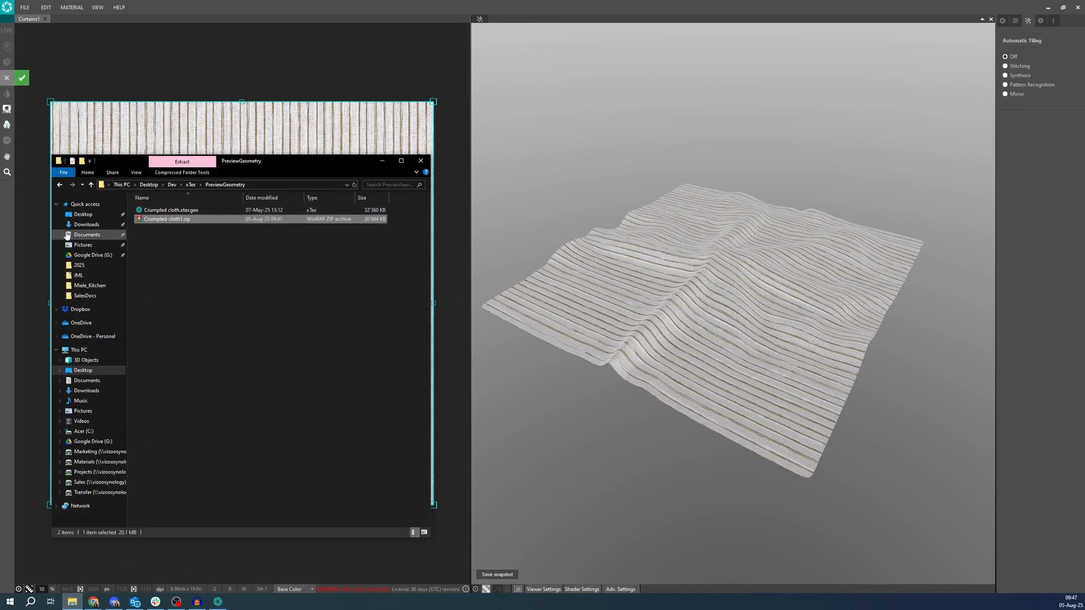
{"action": "left_click", "coordinate": [85, 215]}
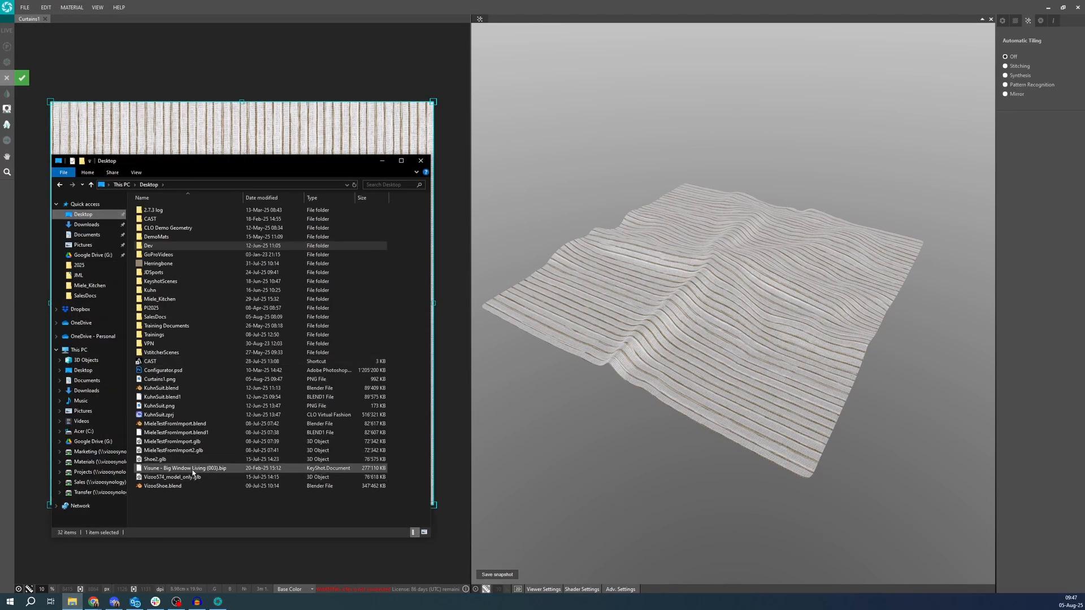
{"action": "double_click", "coordinate": [160, 379]}
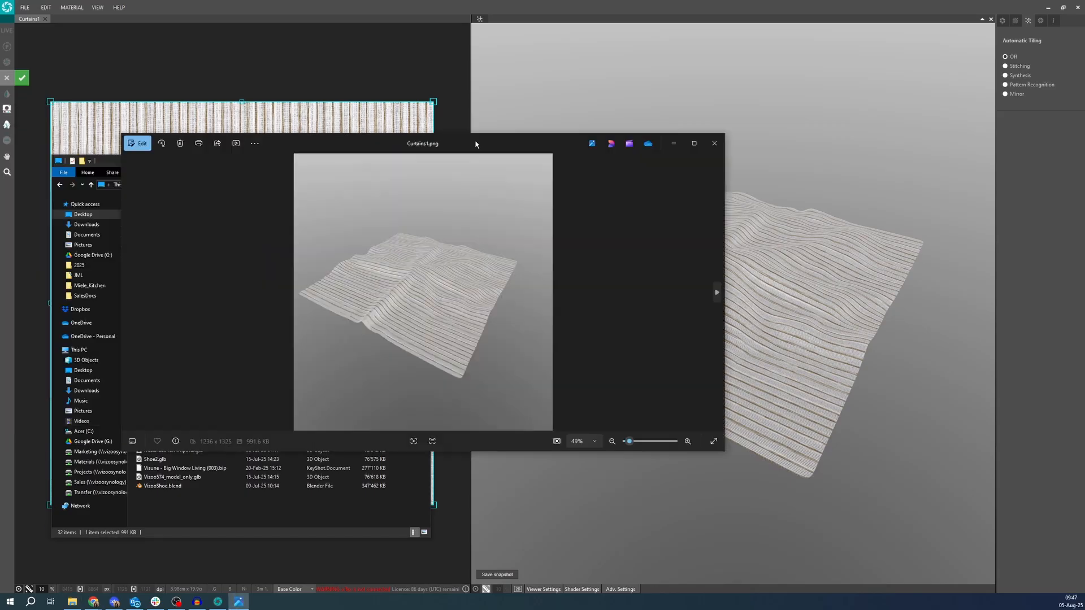
{"action": "scroll", "coordinate": [577, 291], "scroll_direction": "up", "scroll_amount": 5}
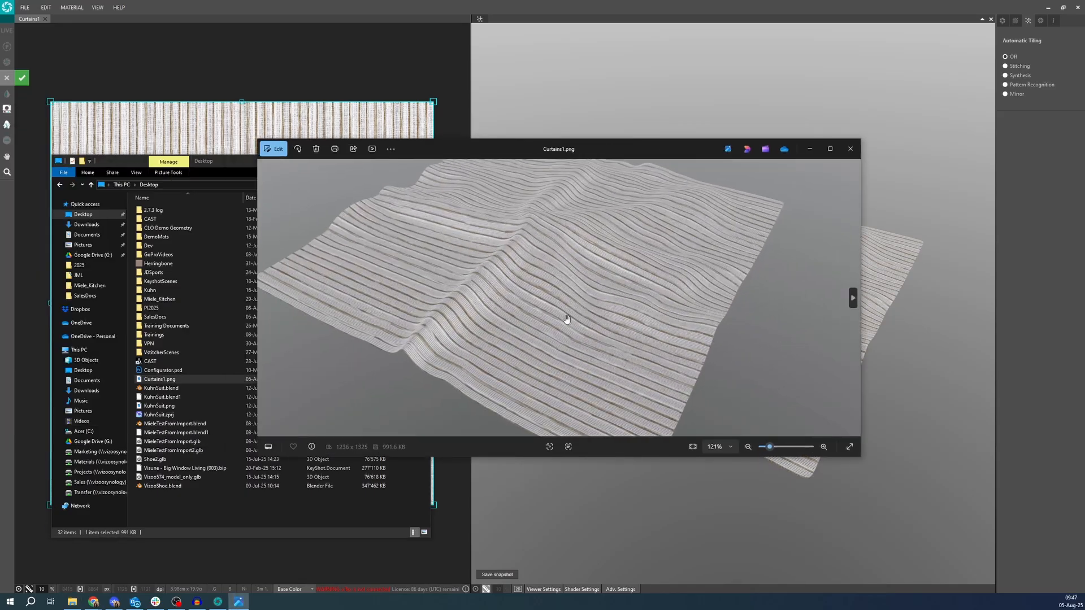
{"action": "scroll", "coordinate": [467, 274], "scroll_direction": "up", "scroll_amount": 6}
{"action": "scroll", "coordinate": [467, 274], "scroll_direction": "down", "scroll_amount": 10}
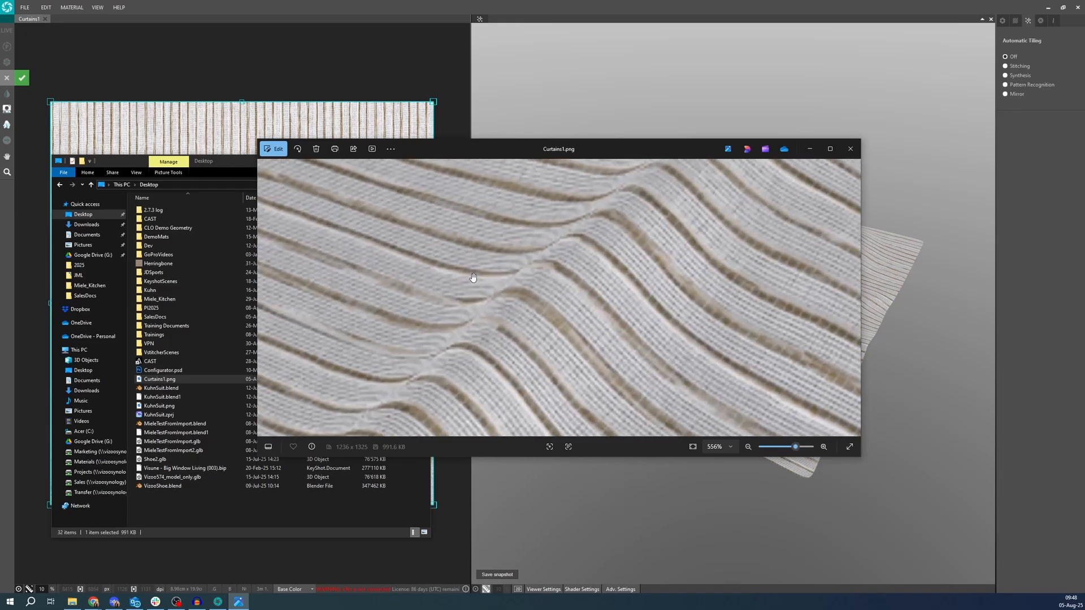
{"action": "scroll", "coordinate": [551, 237], "scroll_direction": "down", "scroll_amount": 2}
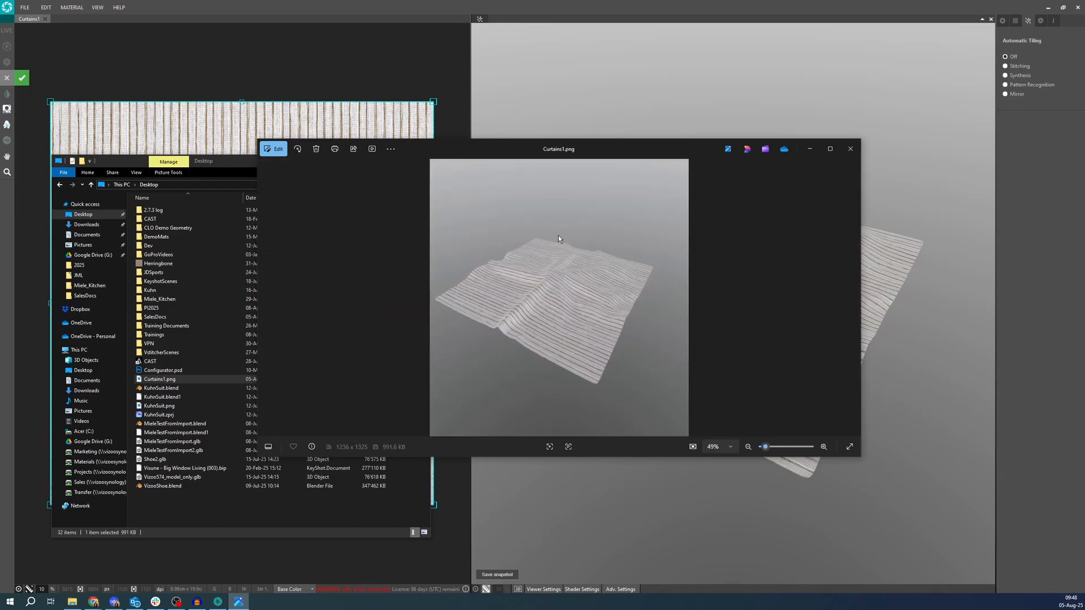
{"action": "left_click", "coordinate": [856, 149]}
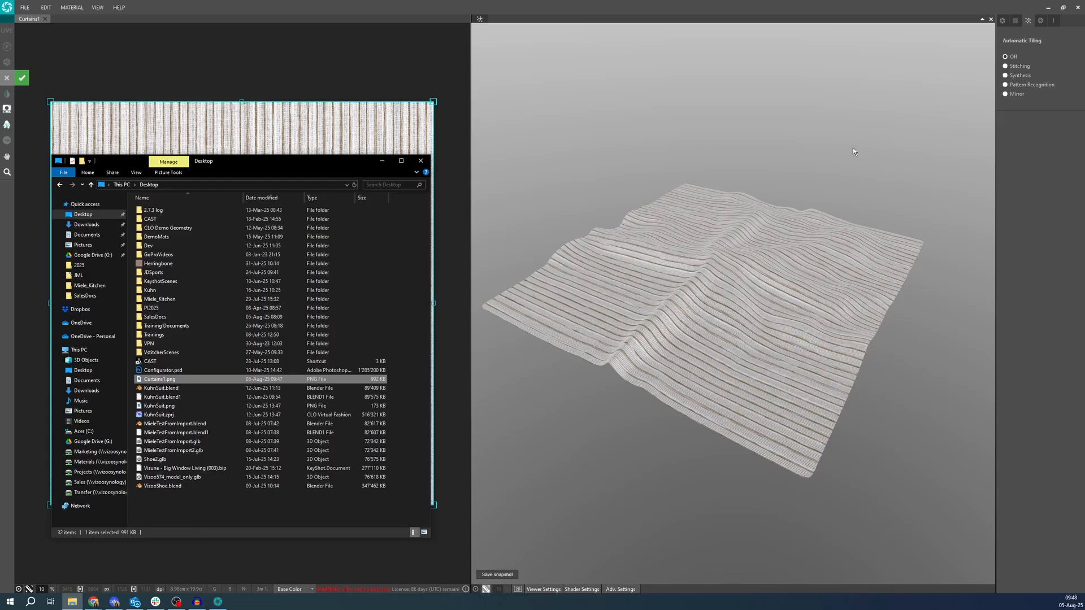
- Show the viewer settings and save a straight top-down view of the cloth as a new camera named ClothTop
{"action": "left_click", "coordinate": [541, 590]}
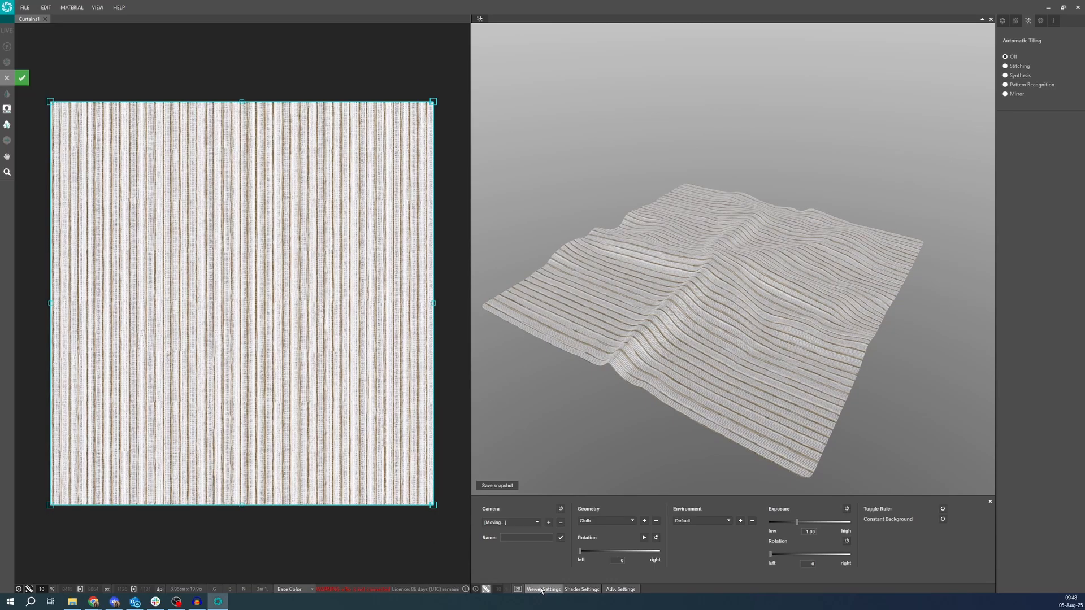
{"action": "left_click", "coordinate": [542, 589]}
{"action": "left_click", "coordinate": [542, 589]}
{"action": "left_click_drag", "start_coordinate": [575, 336], "coordinate": [662, 382]}
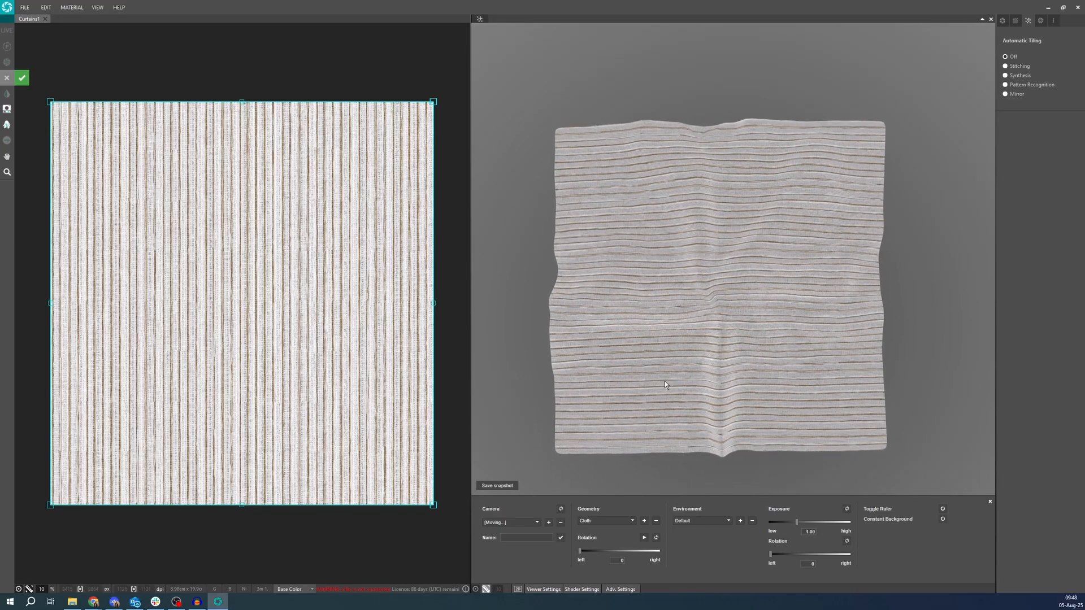
{"action": "left_click", "coordinate": [549, 523]}
{"action": "double_click", "coordinate": [534, 538]}
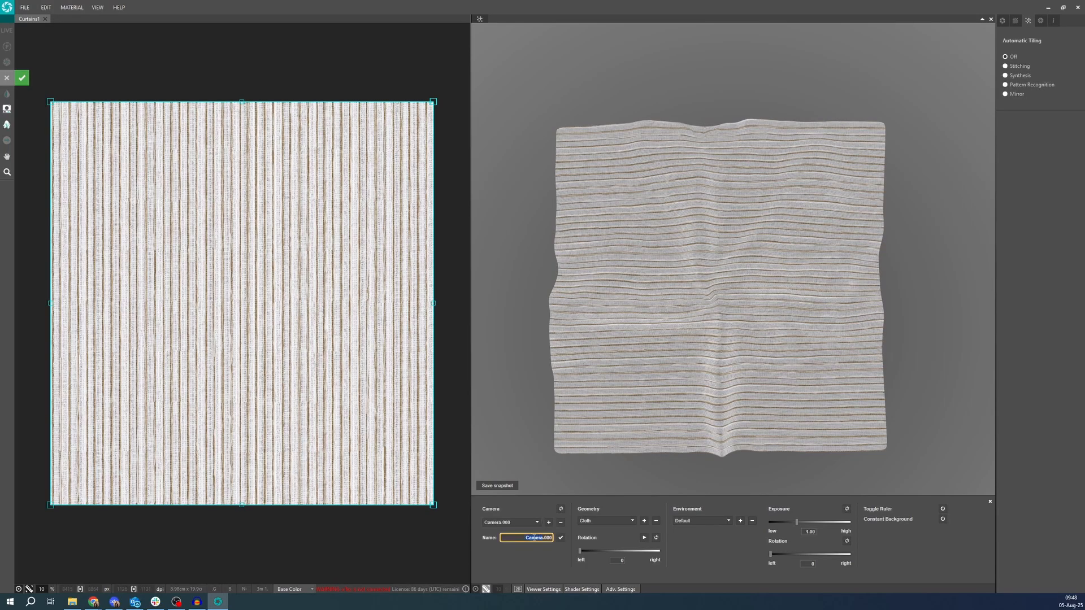
{"action": "key", "text": "BackSpace"}
{"action": "type", "text": "ClothTop"}
{"action": "left_click", "coordinate": [561, 537]}
- Orbit to a low front view of the cloth and recall the saved ClothTop camera
{"action": "left_click_drag", "start_coordinate": [809, 369], "coordinate": [602, 449]}
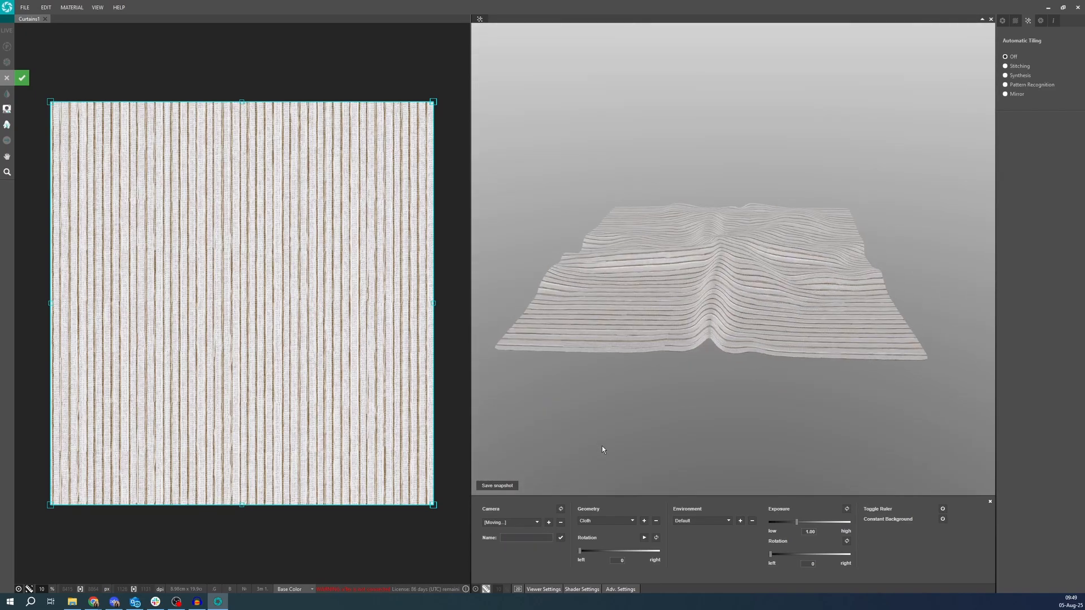
{"action": "left_click", "coordinate": [531, 521]}
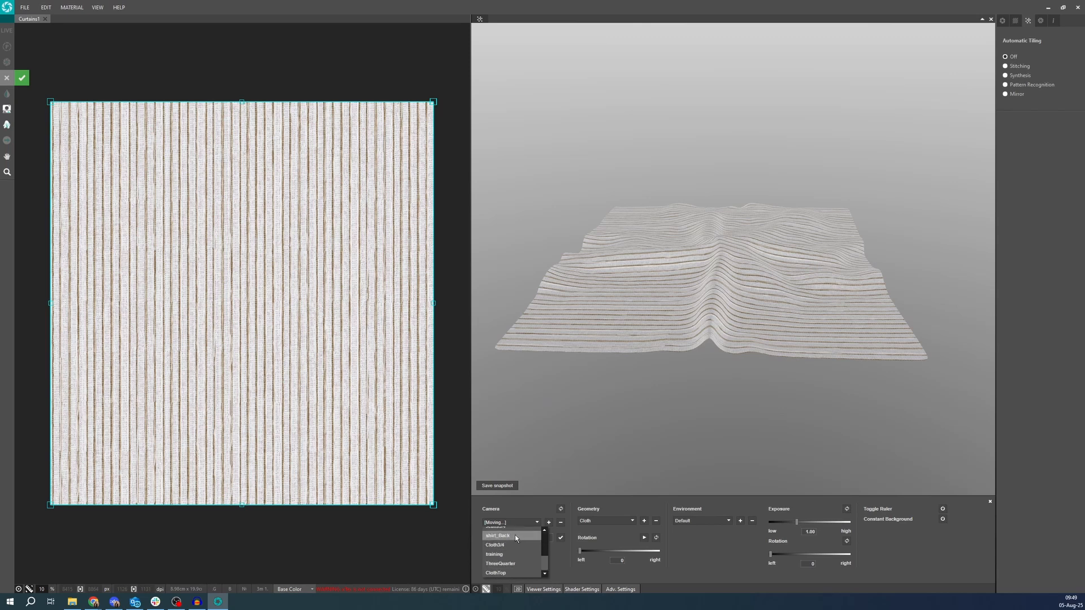
{"action": "left_click", "coordinate": [495, 572]}
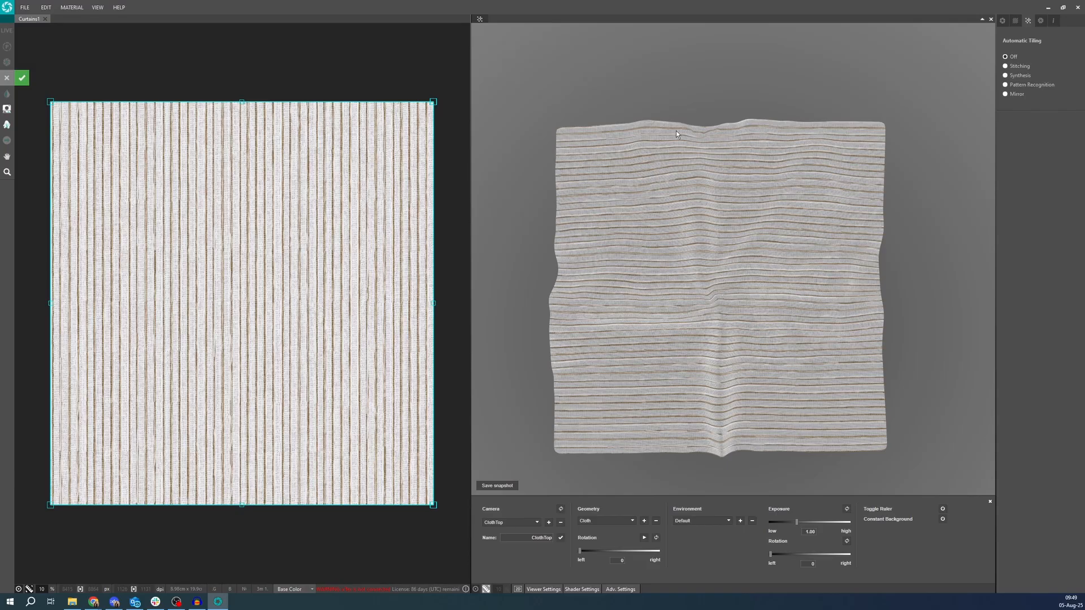
- Change the preview geometry to LeatherBall and orbit around it to inspect the striped fabric
{"action": "left_click", "coordinate": [615, 525]}
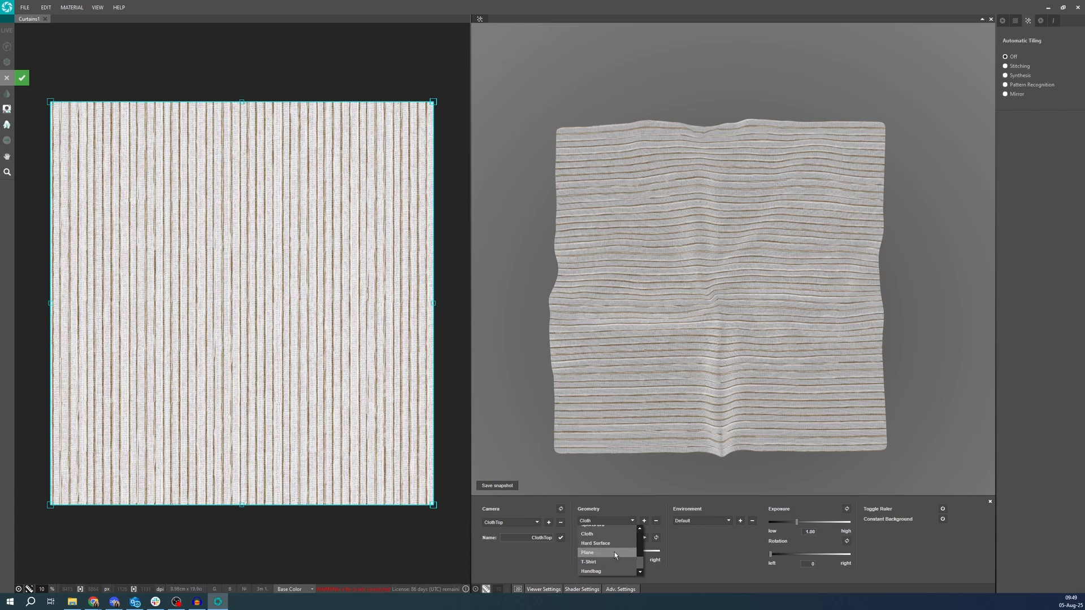
{"action": "scroll", "coordinate": [614, 552], "scroll_direction": "up", "scroll_amount": 3}
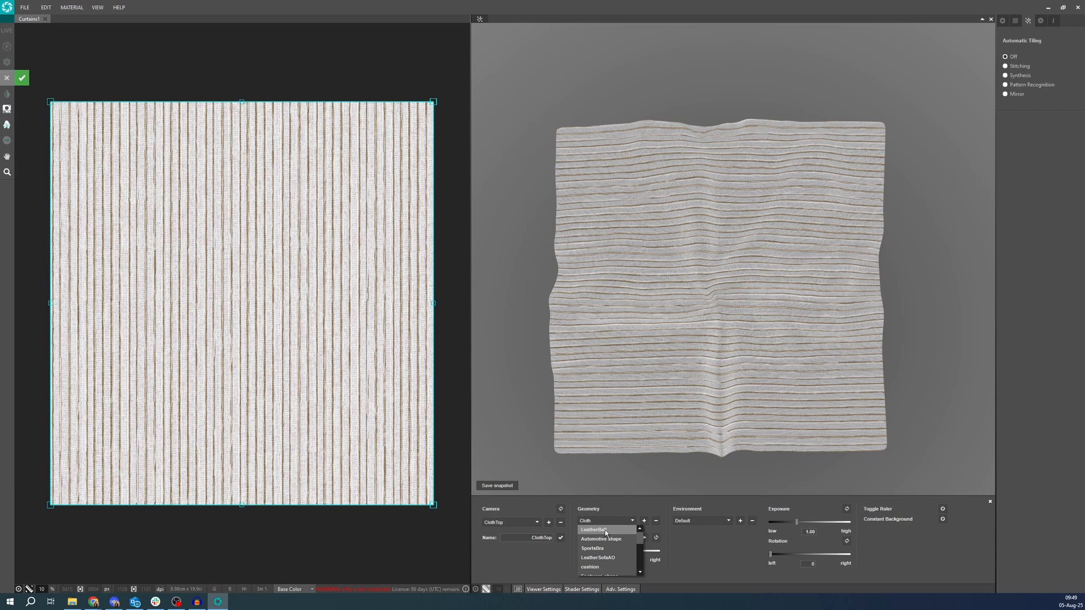
{"action": "left_click", "coordinate": [605, 530]}
{"action": "left_click_drag", "start_coordinate": [747, 361], "coordinate": [694, 299]}
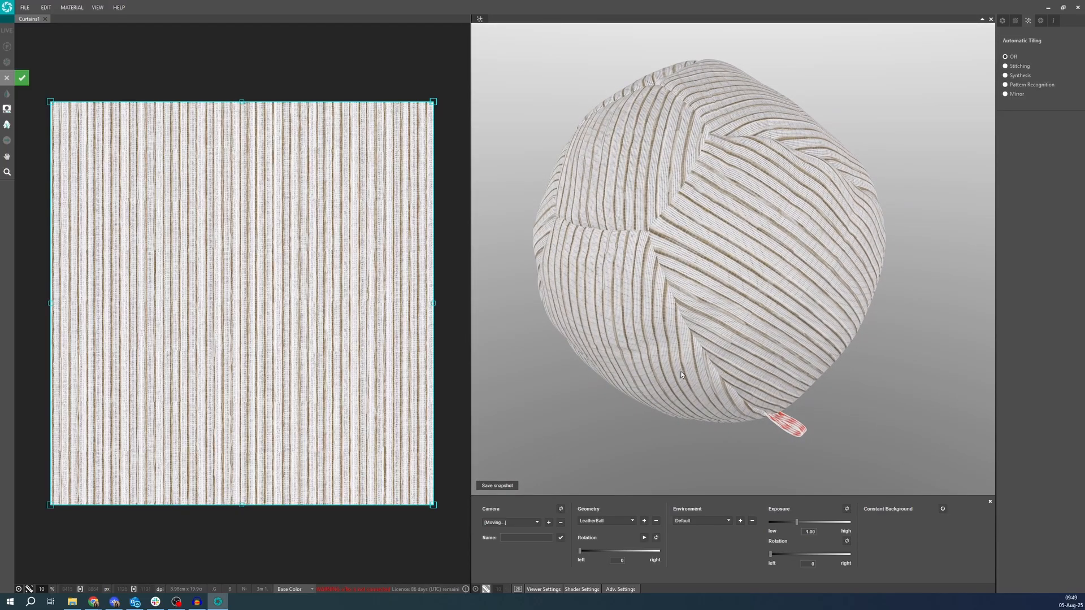
- Start adding a geometry file, and browse the 3D Preview Geometry assets among the downloads in the Vizoo Customer Portal
{"action": "left_click", "coordinate": [644, 521]}
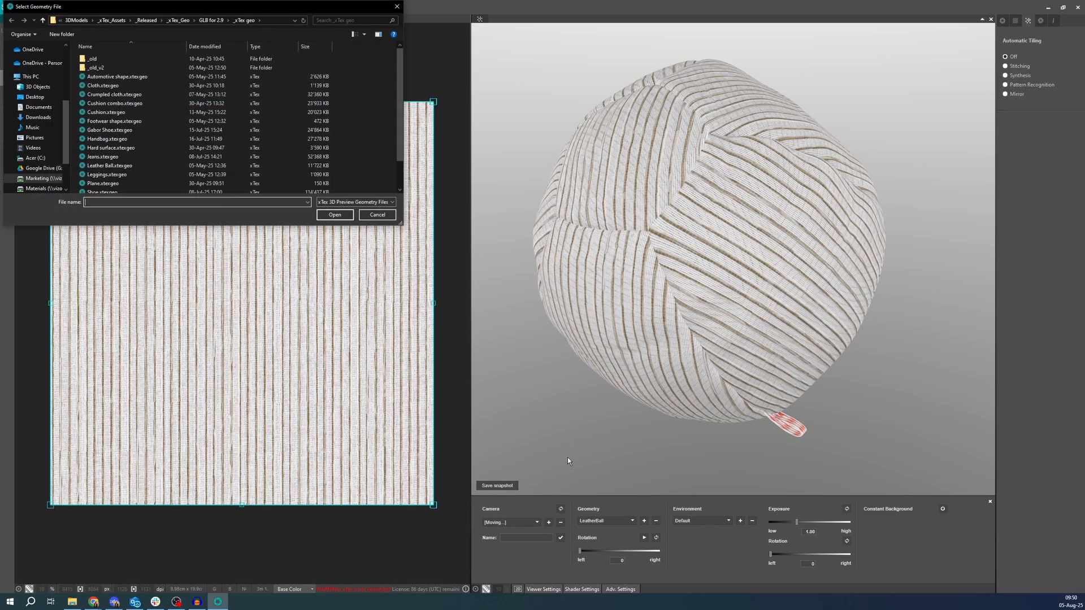
{"action": "scroll", "coordinate": [44, 80], "scroll_direction": "up", "scroll_amount": 4}
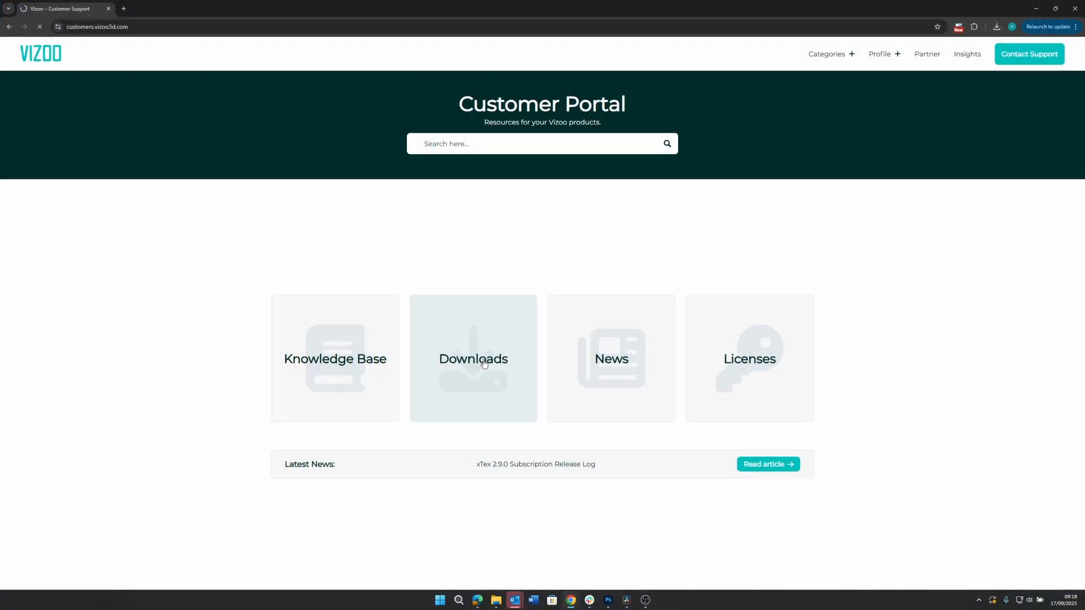
{"action": "left_click", "coordinate": [529, 352]}
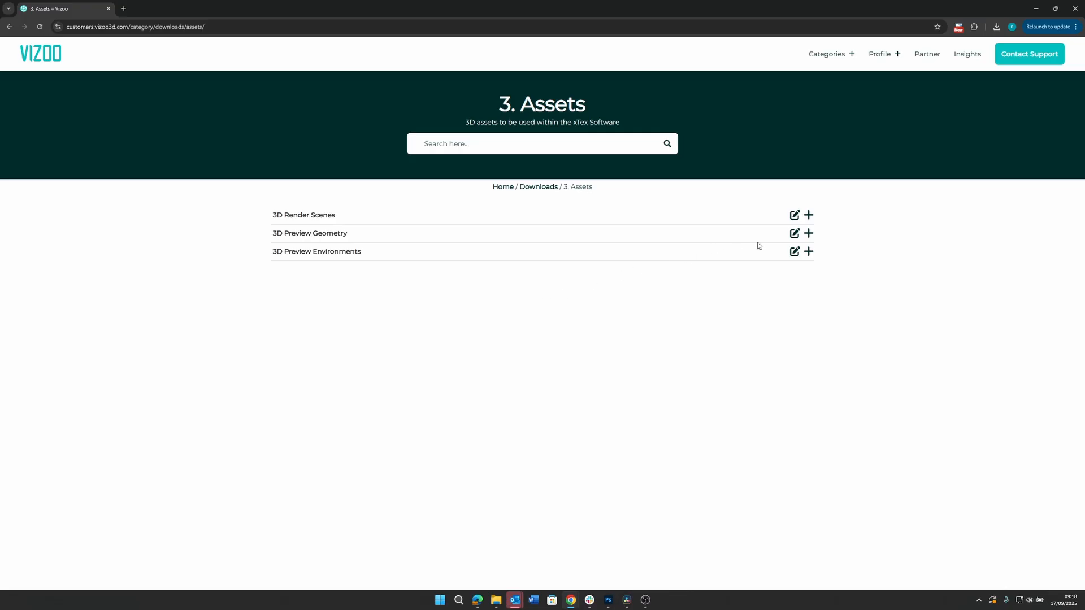
{"action": "left_click", "coordinate": [808, 237]}
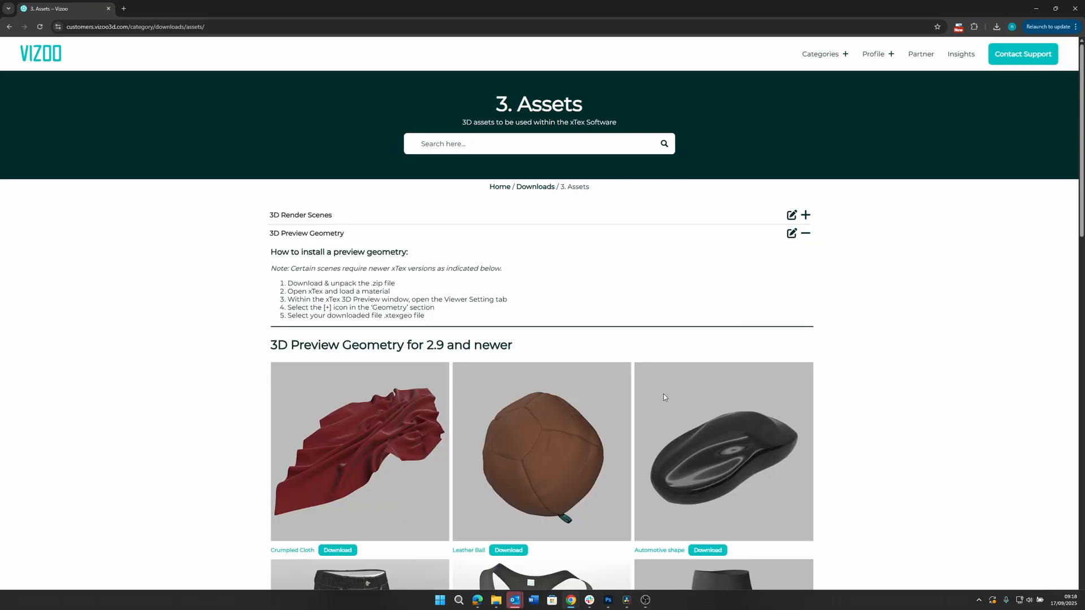
{"action": "scroll", "coordinate": [664, 394], "scroll_direction": "down", "scroll_amount": 3}
{"action": "scroll", "coordinate": [660, 385], "scroll_direction": "down", "scroll_amount": 5}
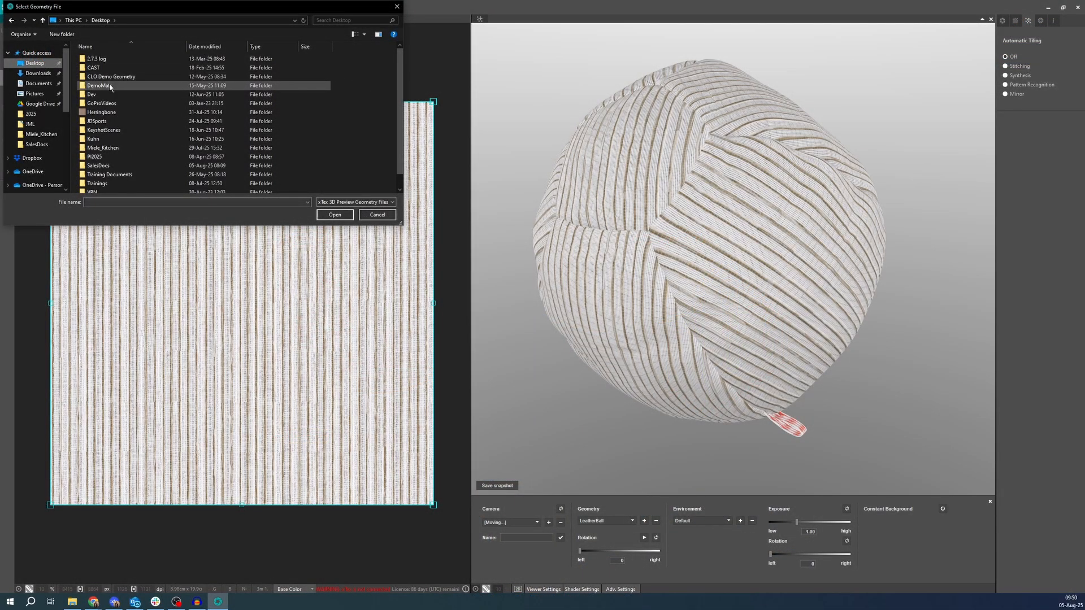
- Import Crumpled cloth.xtexgeo from the Desktop's Dev/xTex/PreviewGeometry folder as preview geometry, overwriting the existing asset, and view it closer from above
{"action": "double_click", "coordinate": [102, 94]}
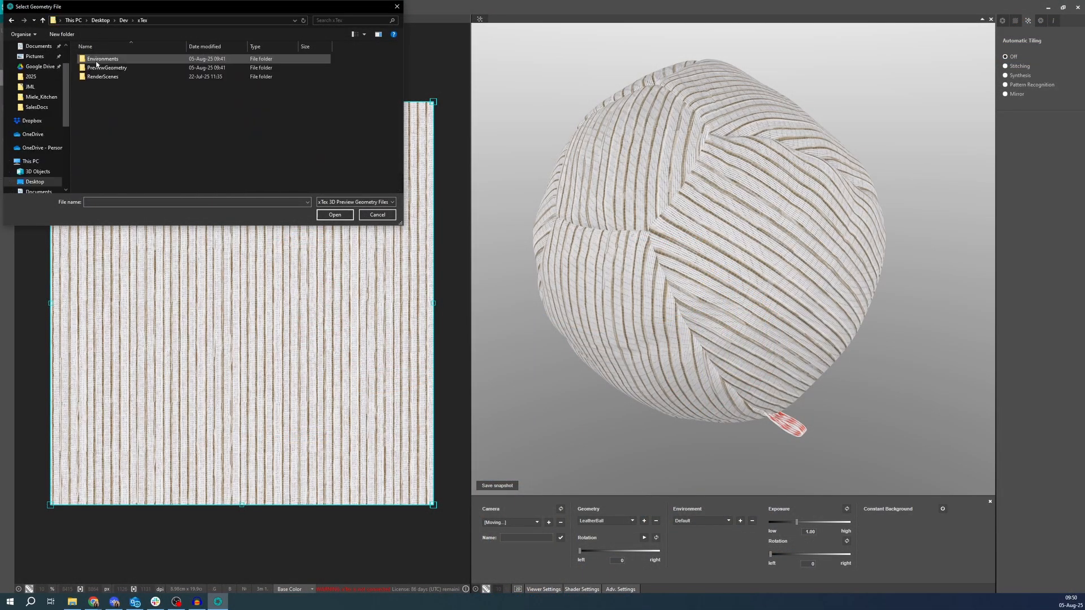
{"action": "double_click", "coordinate": [100, 57]}
{"action": "double_click", "coordinate": [113, 70]}
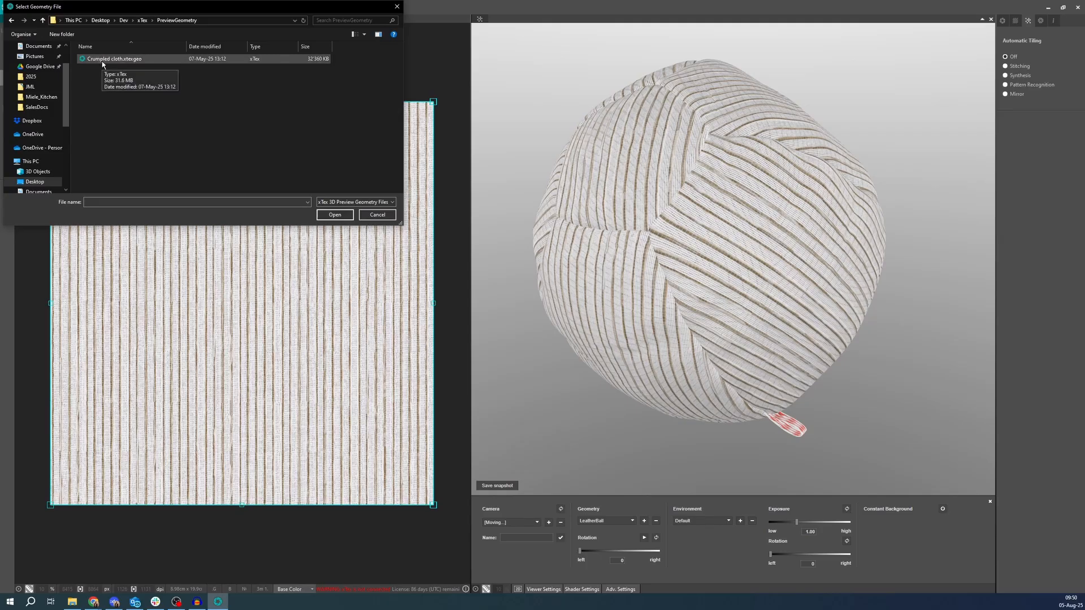
{"action": "left_click", "coordinate": [103, 59]}
{"action": "left_click", "coordinate": [322, 213]}
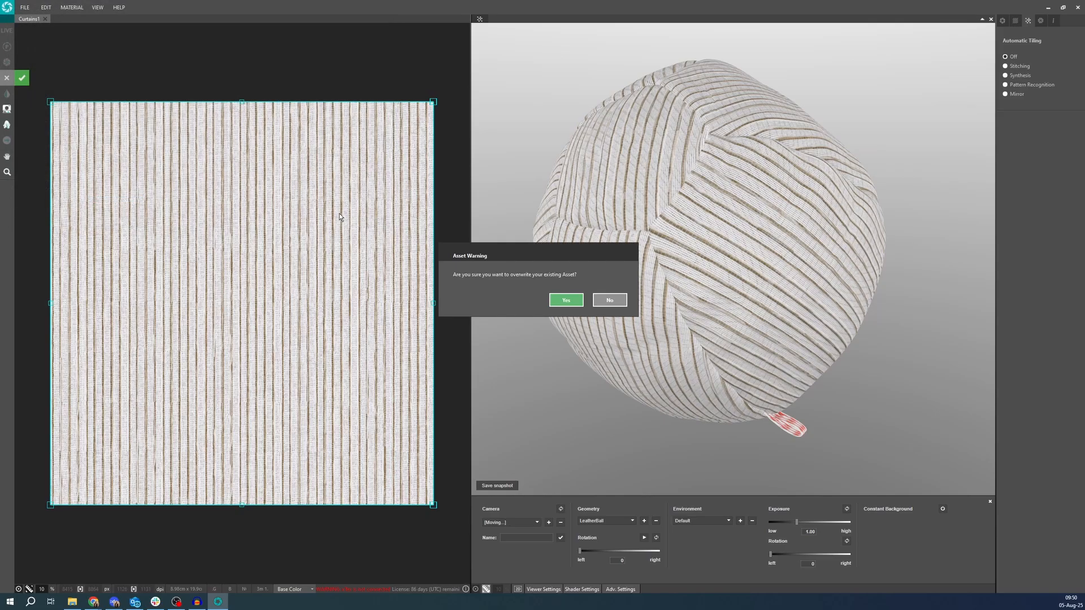
{"action": "left_click", "coordinate": [565, 300]}
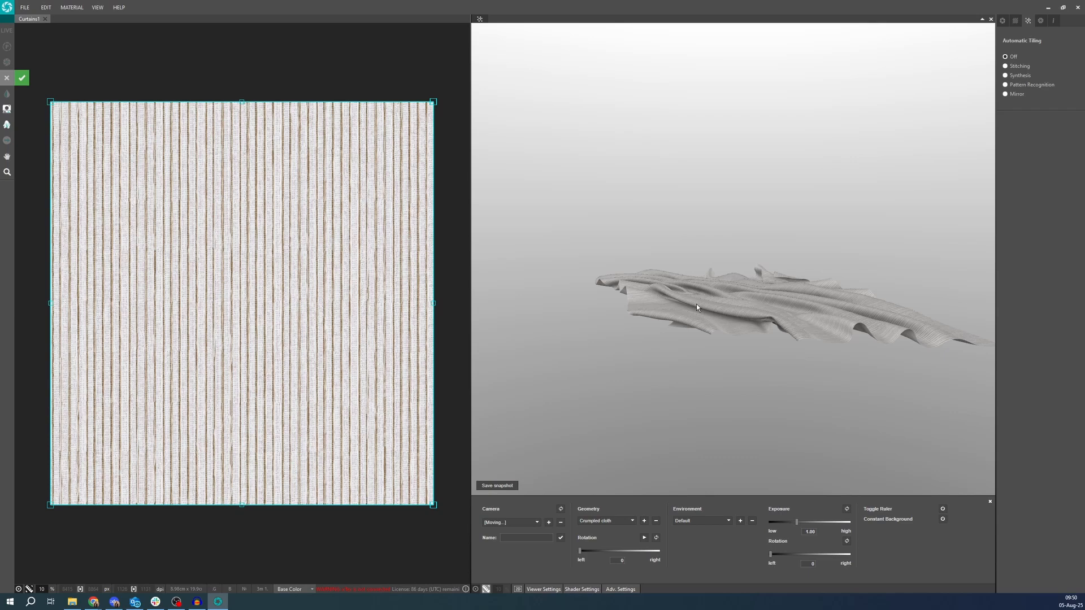
{"action": "left_click_drag", "start_coordinate": [575, 307], "coordinate": [764, 277]}
{"action": "scroll", "coordinate": [711, 319], "scroll_direction": "up", "scroll_amount": 6}
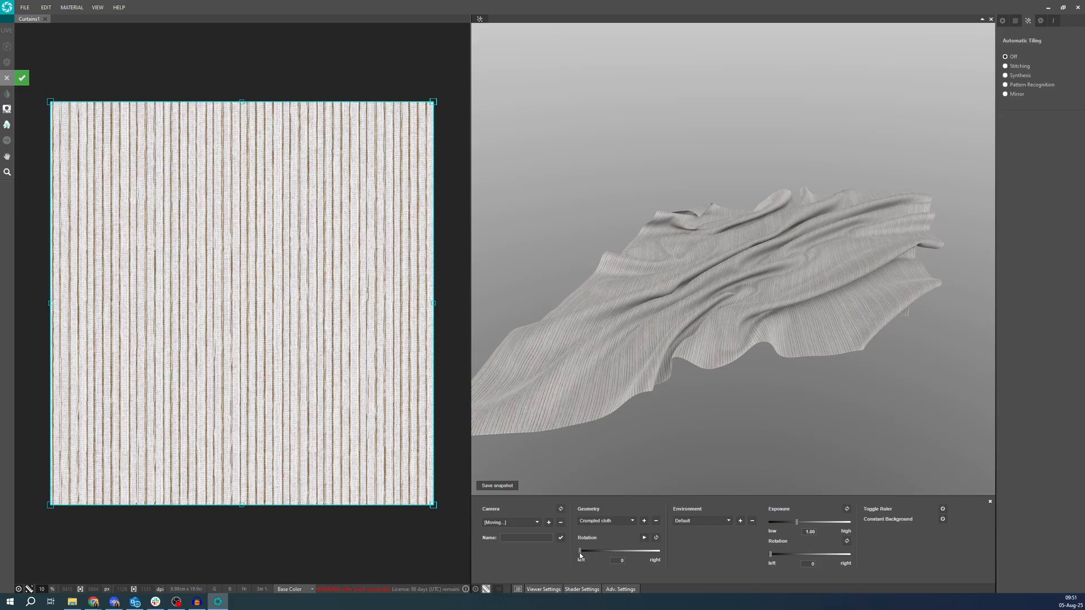
- Rotate the crumpled cloth geometry nearly halfway around and reset its rotation
{"action": "mouse_move", "coordinate": [579, 556]}
{"action": "left_mouse_down"}
{"action": "mouse_move", "coordinate": [633, 555]}
{"action": "mouse_move", "coordinate": [567, 551]}
{"action": "left_mouse_up"}
{"action": "left_click_drag", "start_coordinate": [582, 551], "coordinate": [614, 550]}
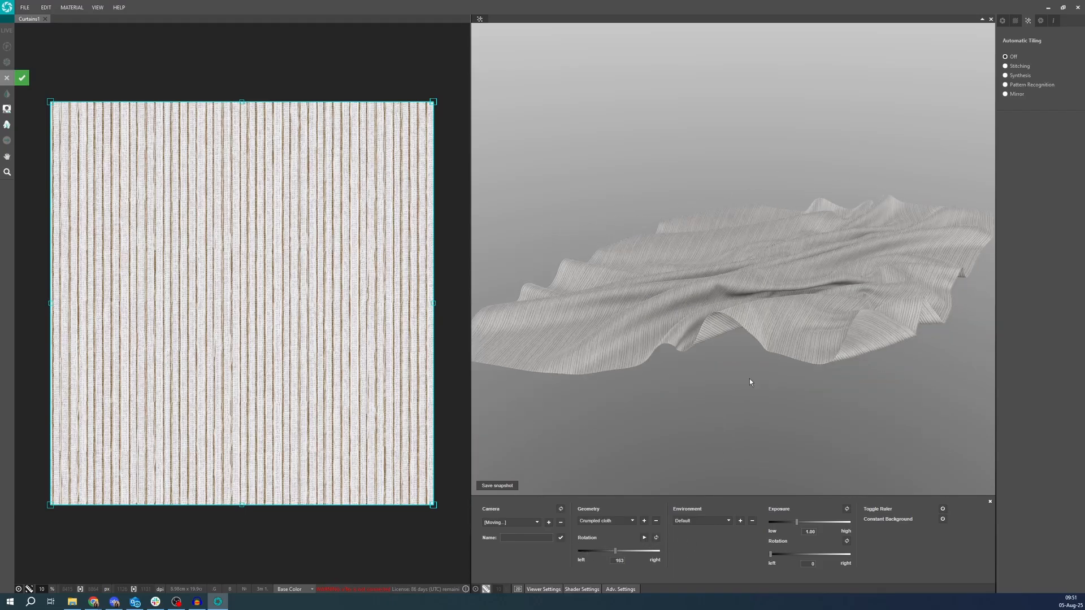
{"action": "left_click", "coordinate": [656, 538]}
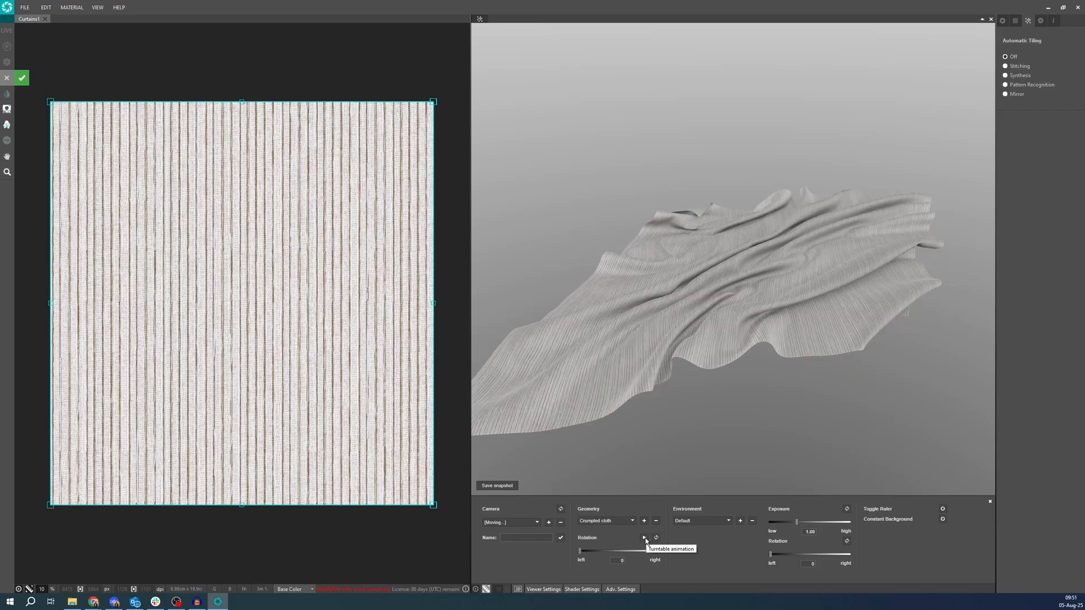
- Play the turntable animation of the crumpled cloth and stop it after just over one full turn
{"action": "left_click", "coordinate": [644, 538]}
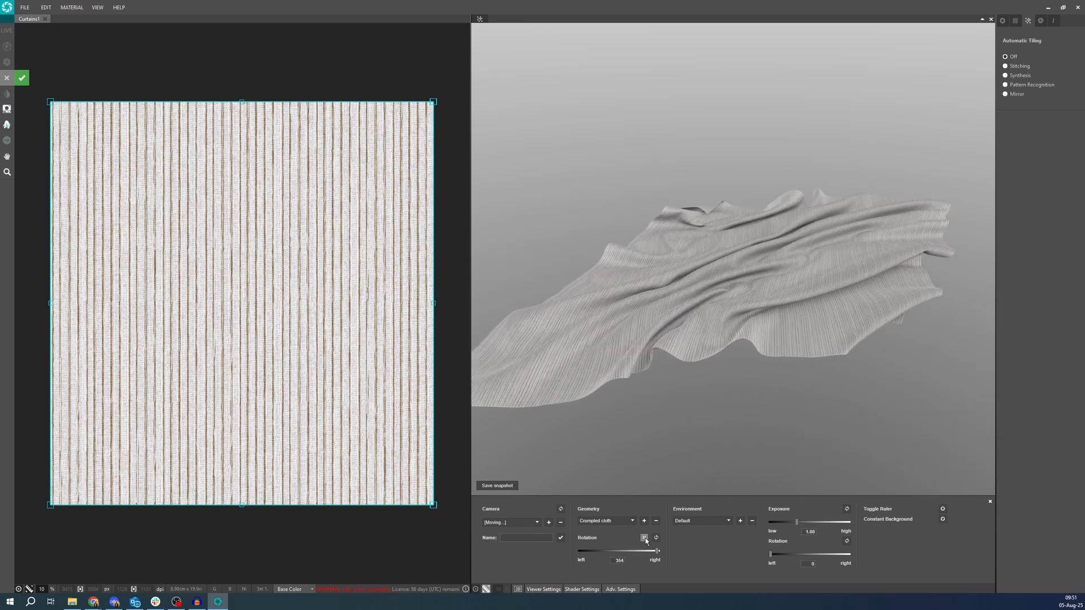
{"action": "left_click", "coordinate": [645, 538]}
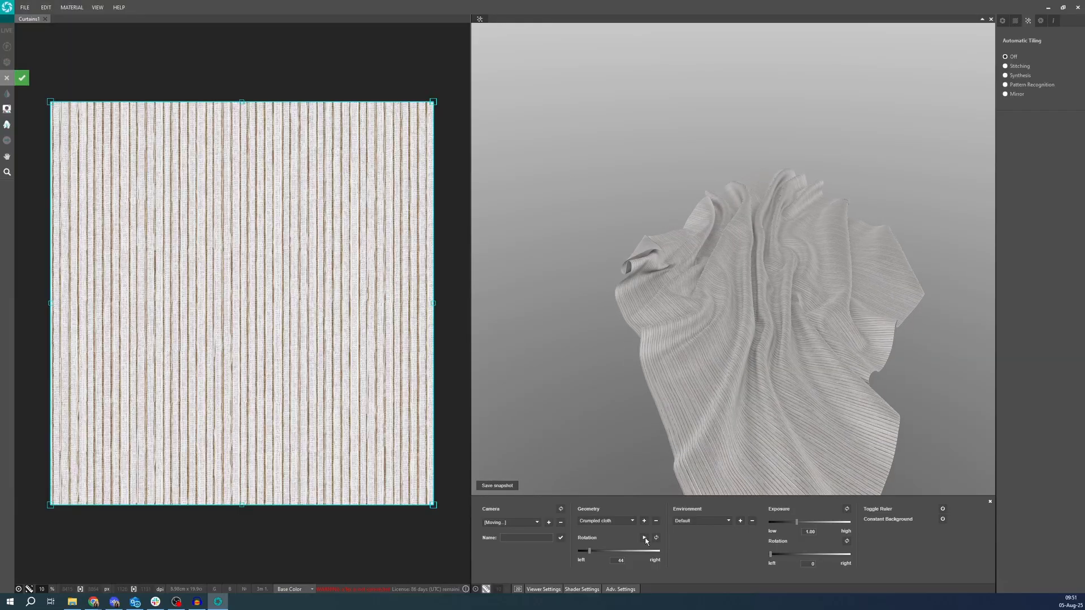
- Reset the crumpled cloth's rotation, switch the preview environment to Outdoor, and view the cloth closer from another angle
{"action": "left_click", "coordinate": [655, 538]}
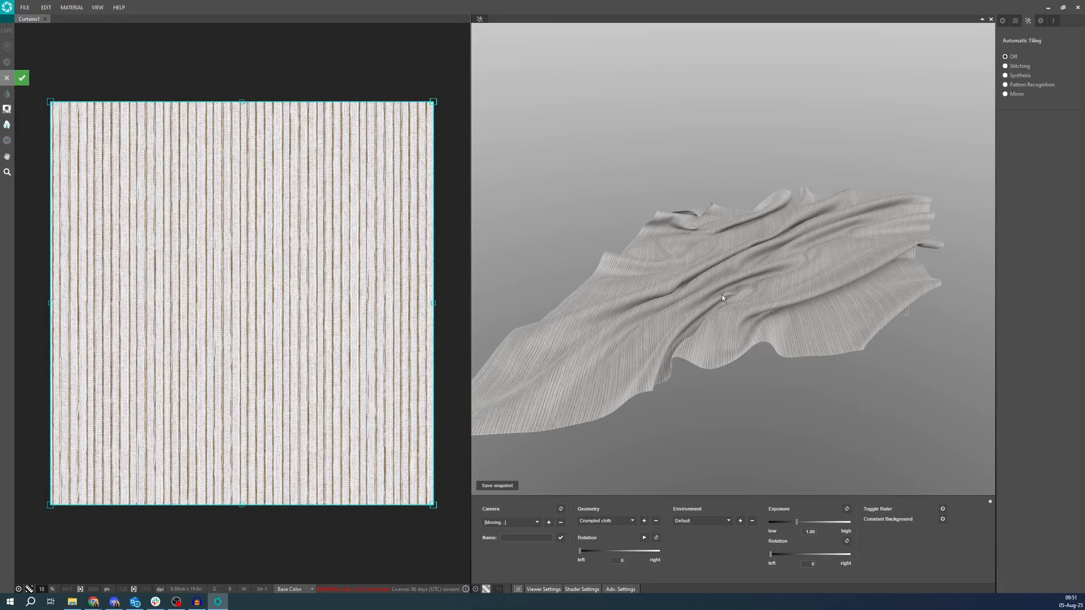
{"action": "left_click", "coordinate": [694, 521]}
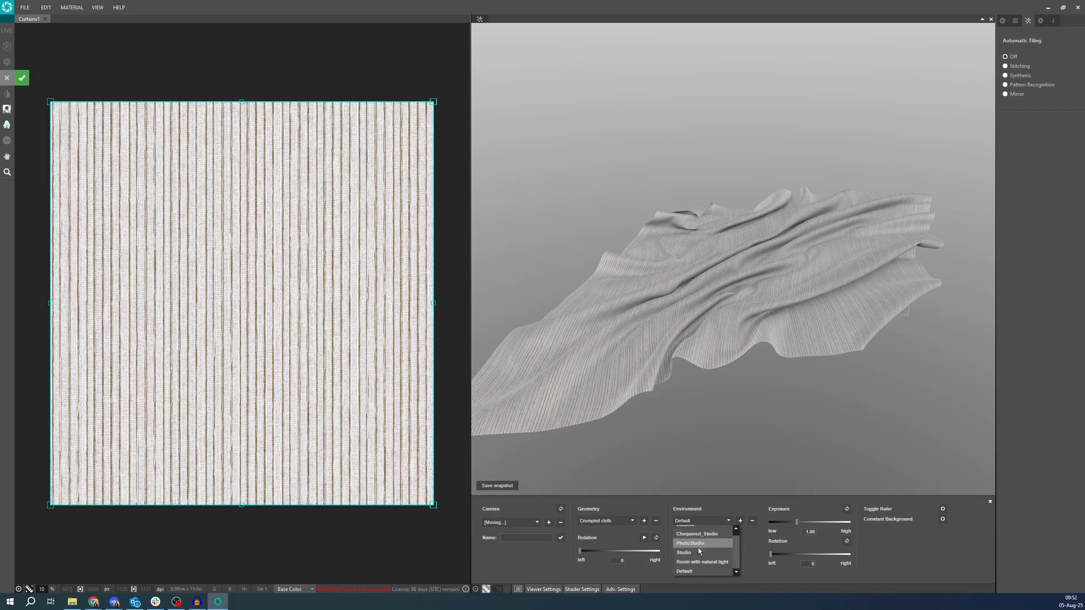
{"action": "scroll", "coordinate": [702, 563], "scroll_direction": "up", "scroll_amount": 1}
{"action": "scroll", "coordinate": [700, 557], "scroll_direction": "down", "scroll_amount": 1}
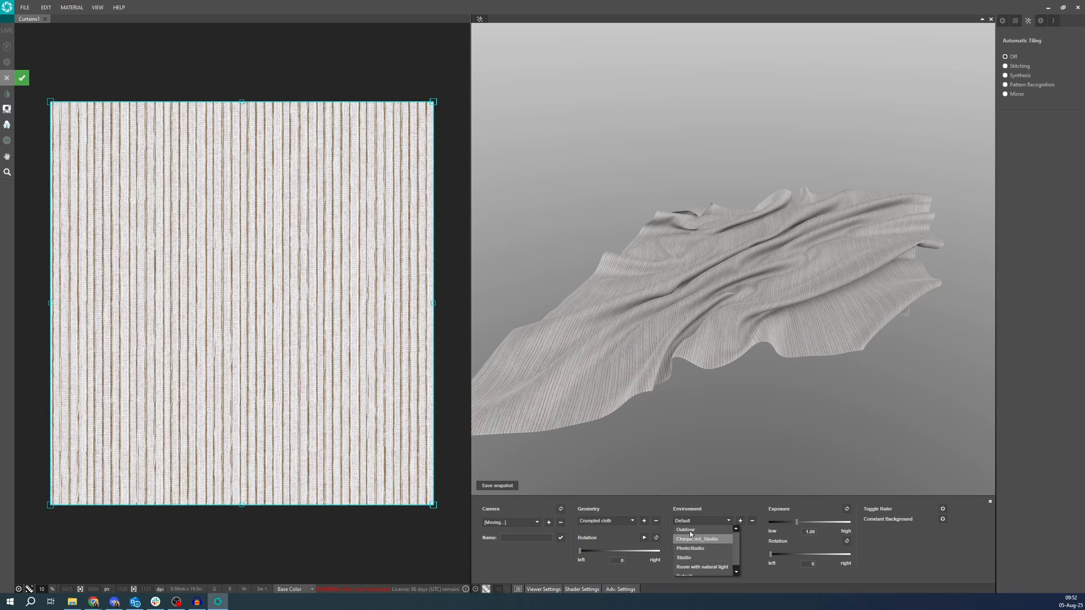
{"action": "scroll", "coordinate": [690, 535], "scroll_direction": "up", "scroll_amount": 1}
{"action": "left_click", "coordinate": [690, 531]}
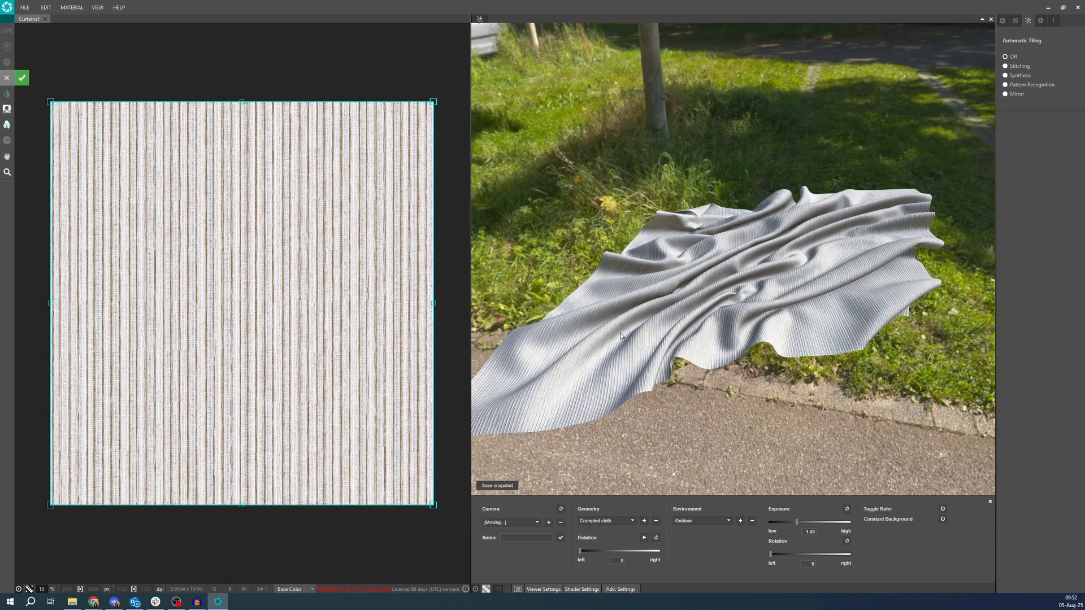
{"action": "left_click_drag", "start_coordinate": [619, 333], "coordinate": [720, 351]}
{"action": "scroll", "coordinate": [720, 351], "scroll_direction": "up", "scroll_amount": 3}
- Try the Chequered_Studio and PhotoStudio environments around the crumpled cloth
{"action": "left_click", "coordinate": [694, 520]}
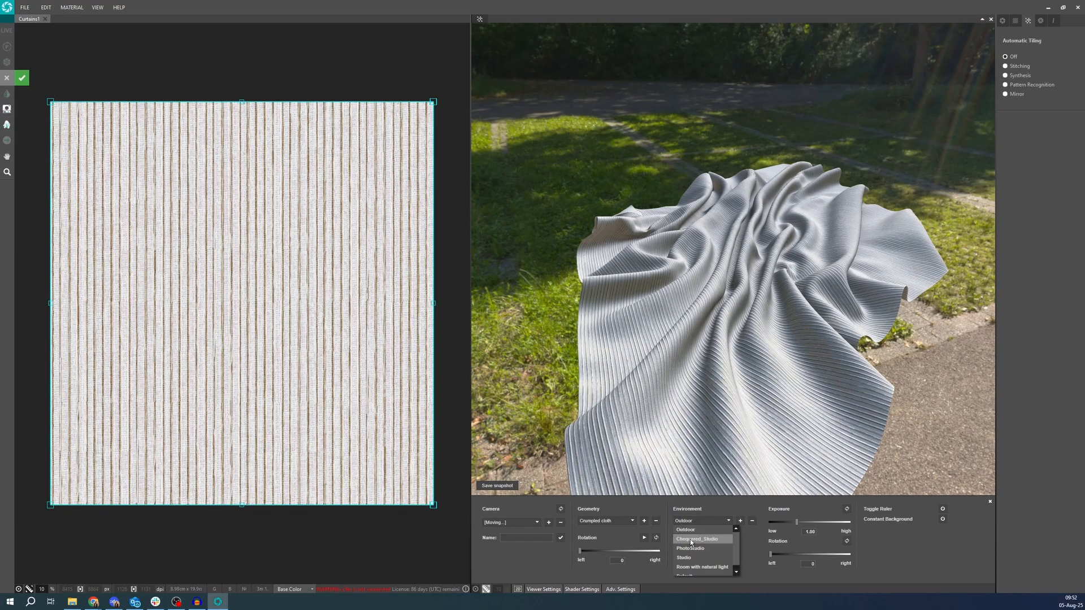
{"action": "left_click", "coordinate": [690, 539]}
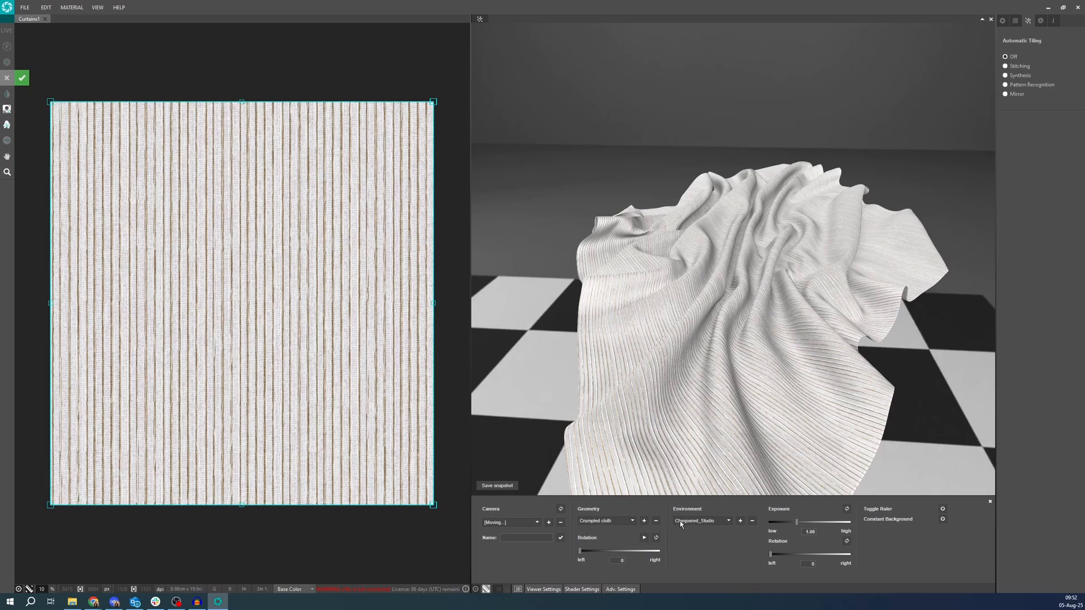
{"action": "left_click", "coordinate": [680, 521]}
{"action": "left_click", "coordinate": [690, 545]}
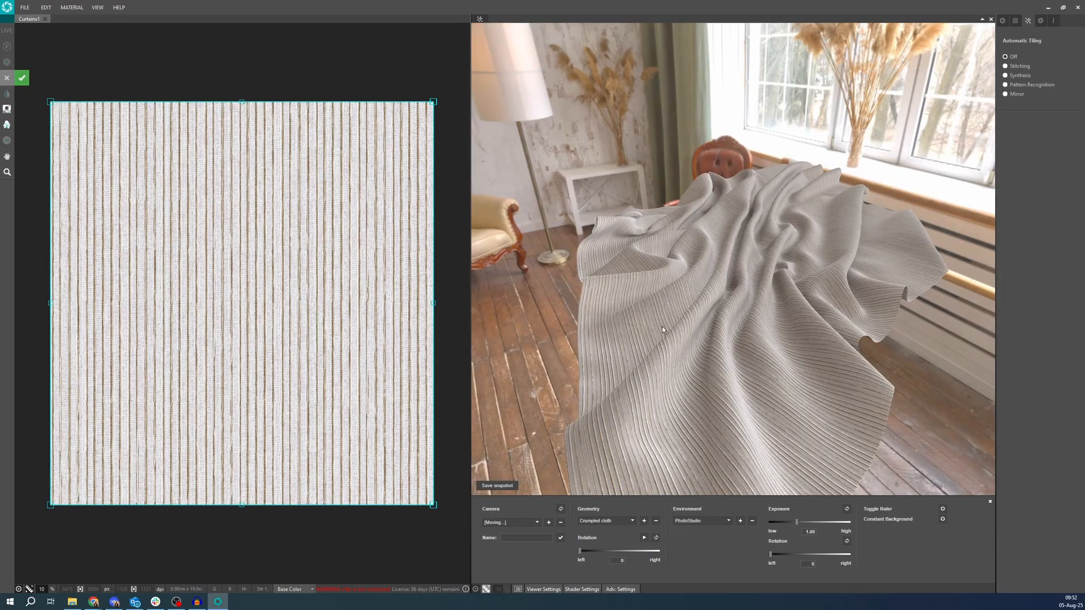
{"action": "mouse_move", "coordinate": [662, 326]}
{"action": "left_mouse_down"}
{"action": "mouse_move", "coordinate": [706, 330]}
{"action": "mouse_move", "coordinate": [654, 324]}
{"action": "left_mouse_up"}
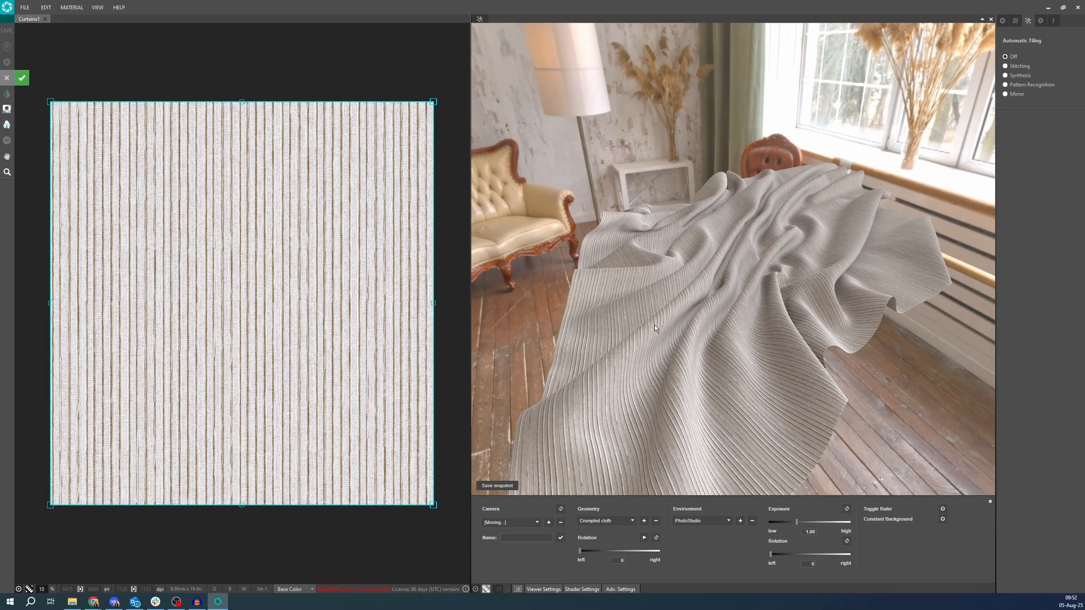
- Import HomeStudio.xtexenv from the Desktop's Dev/xTex/Environments folder as preview environment and view the cloth in it from another angle
{"action": "left_click", "coordinate": [741, 521]}
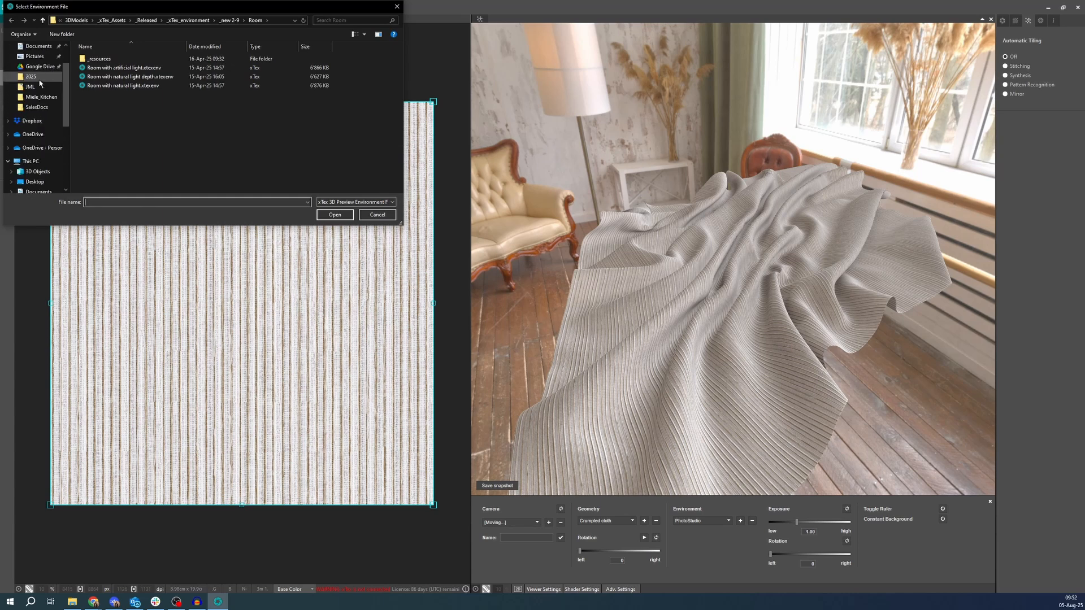
{"action": "scroll", "coordinate": [38, 66], "scroll_direction": "up", "scroll_amount": 5}
{"action": "left_click", "coordinate": [38, 64]}
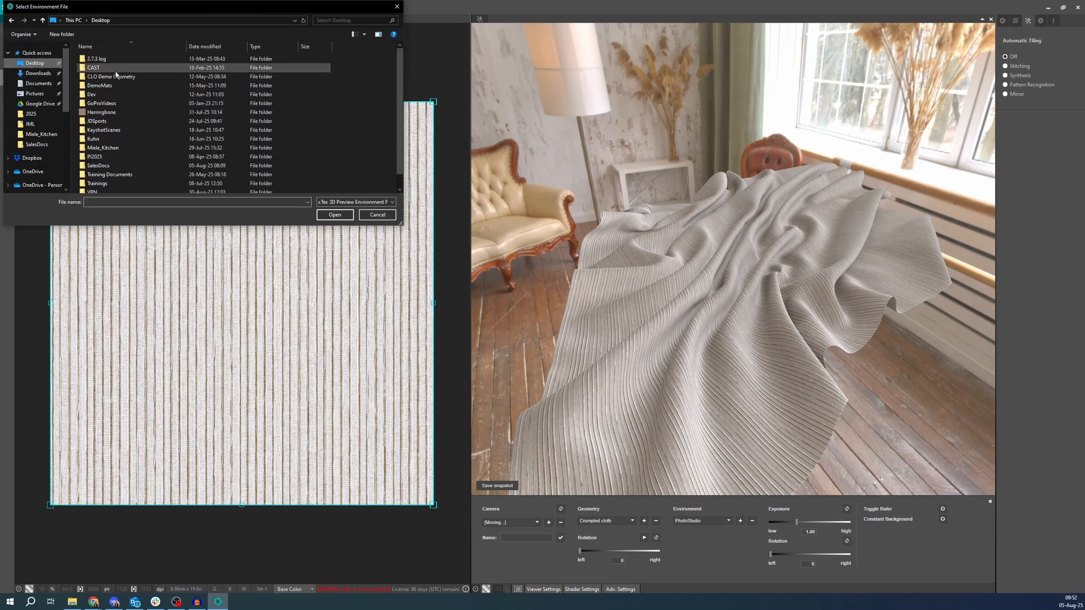
{"action": "double_click", "coordinate": [123, 78]}
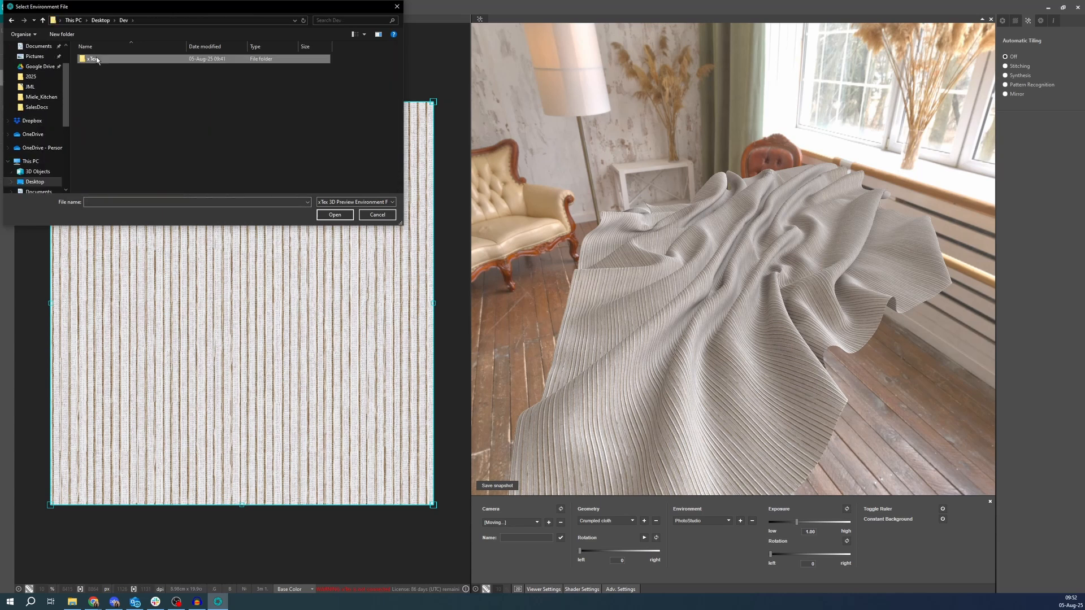
{"action": "double_click", "coordinate": [116, 59]}
{"action": "double_click", "coordinate": [117, 60]}
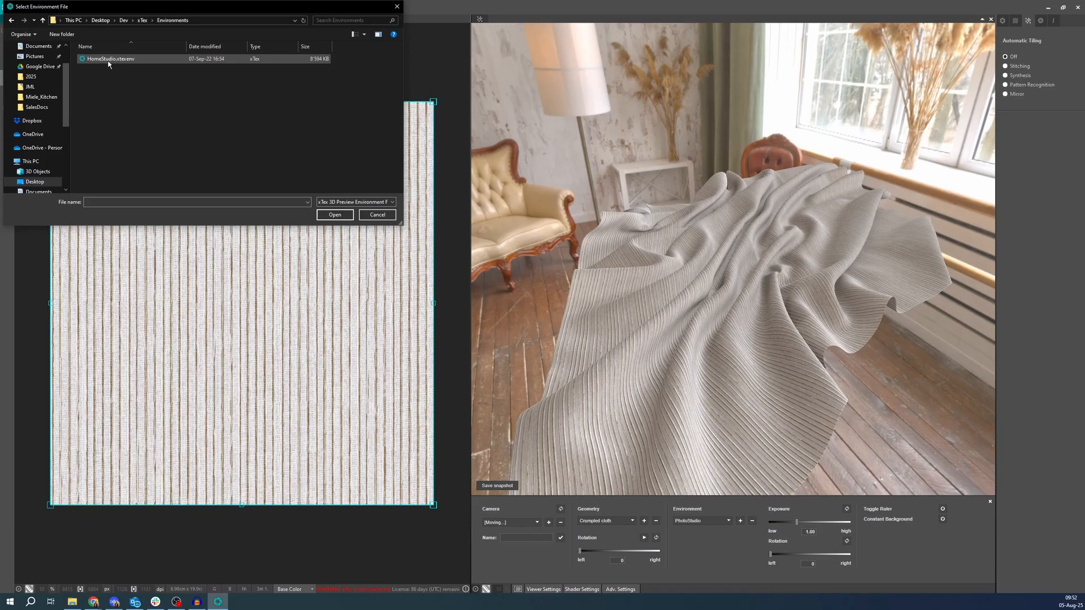
{"action": "left_click", "coordinate": [109, 61]}
{"action": "left_click", "coordinate": [334, 215]}
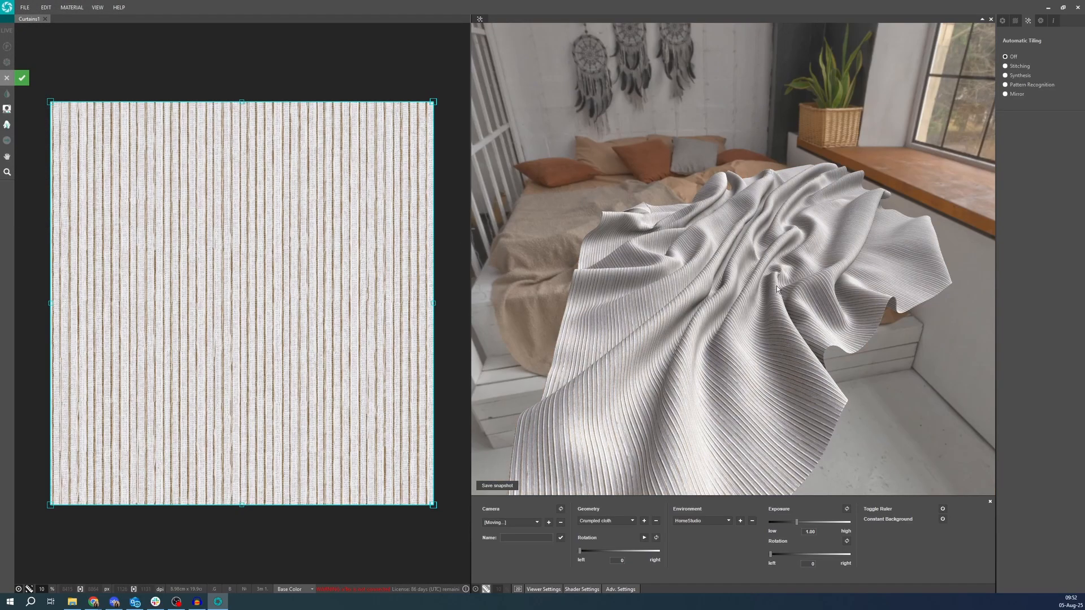
{"action": "left_click_drag", "start_coordinate": [730, 300], "coordinate": [558, 303]}
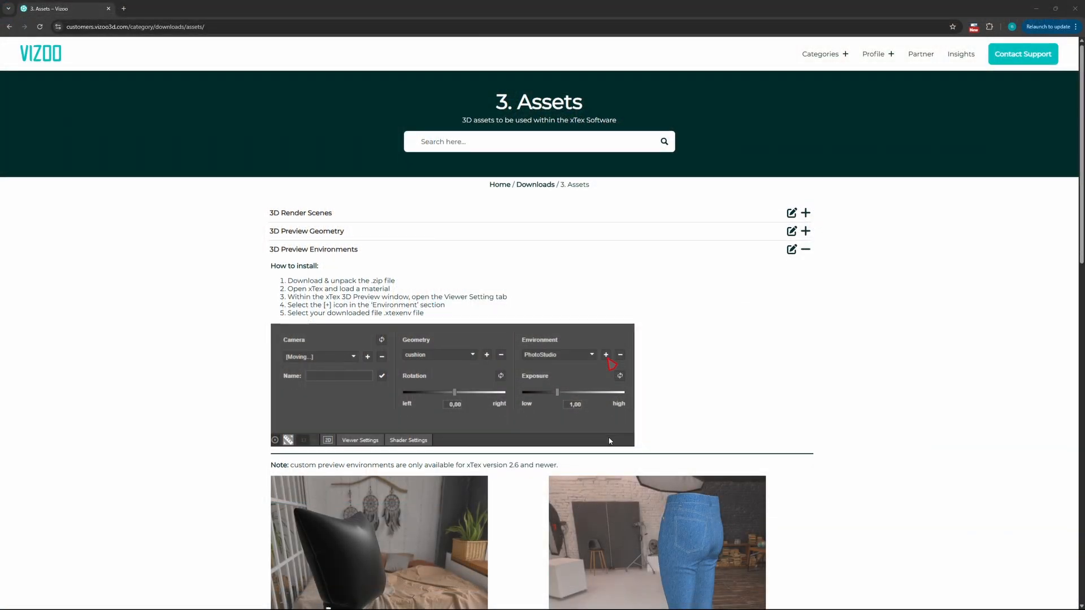
- Browse the 3D Preview Environments assets among the downloads in the Vizoo Customer Portal
{"action": "scroll", "coordinate": [608, 437], "scroll_direction": "down", "scroll_amount": 4}
{"action": "scroll", "coordinate": [609, 440], "scroll_direction": "down", "scroll_amount": 6}
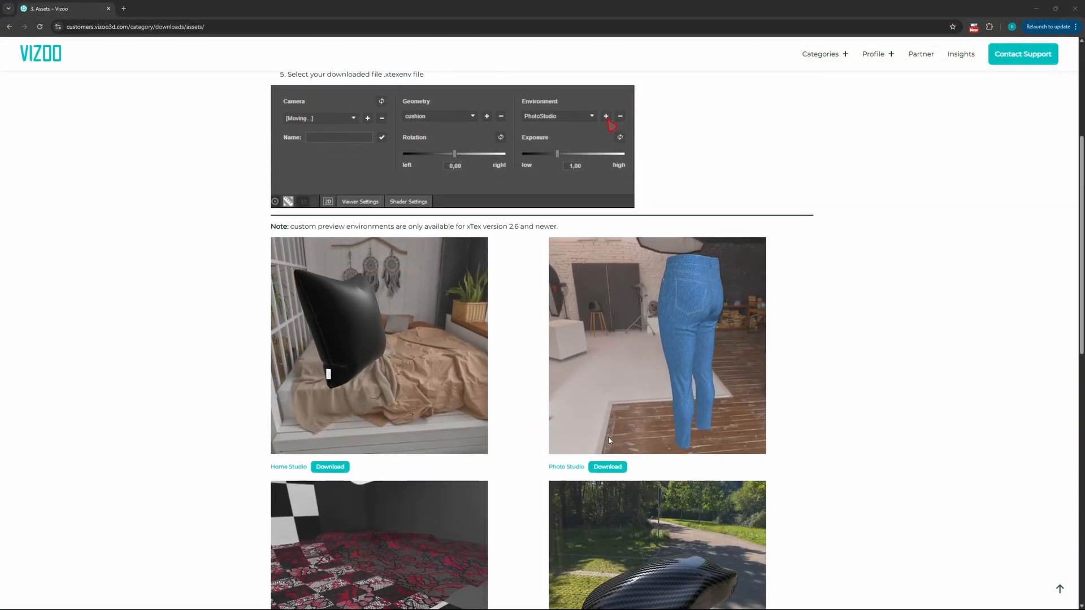
{"action": "scroll", "coordinate": [609, 440], "scroll_direction": "down", "scroll_amount": 3}
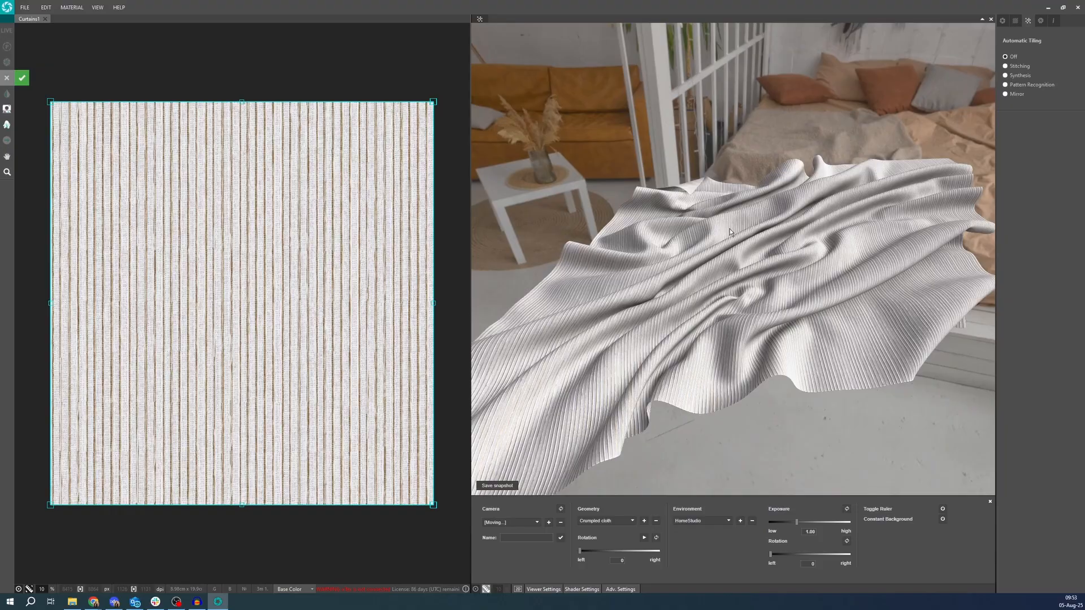
- Raise the environment exposure to 2.14 and reset it, and turn the environment nearly halfway around and reset its rotation
{"action": "left_click_drag", "start_coordinate": [730, 228], "coordinate": [788, 226]}
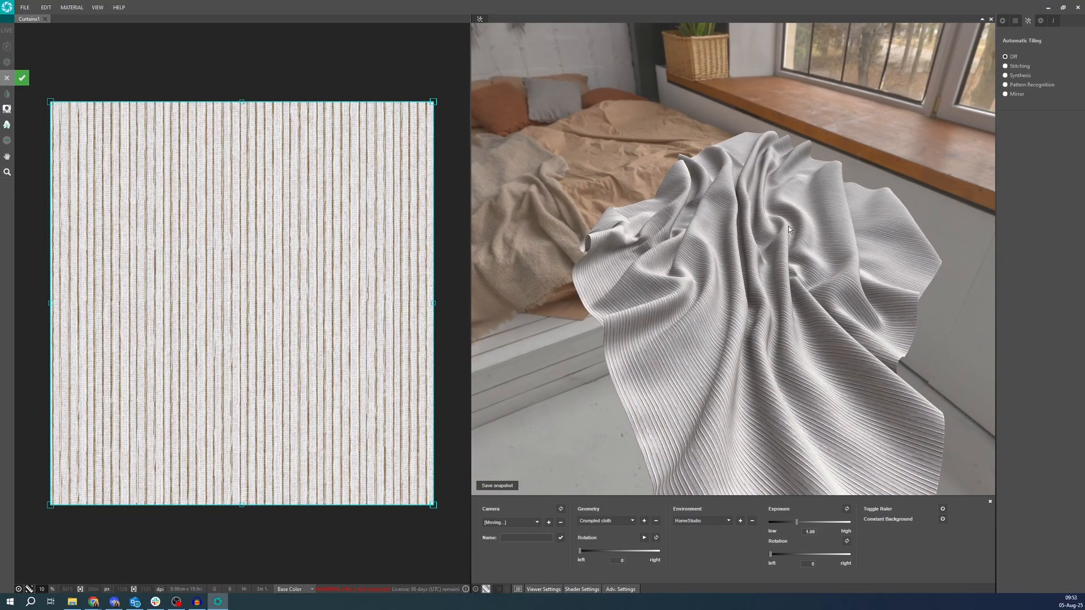
{"action": "scroll", "coordinate": [788, 226], "scroll_direction": "up", "scroll_amount": 3}
{"action": "middle_click_drag", "start_coordinate": [771, 230], "coordinate": [682, 256]}
{"action": "left_click_drag", "start_coordinate": [682, 256], "coordinate": [765, 242]}
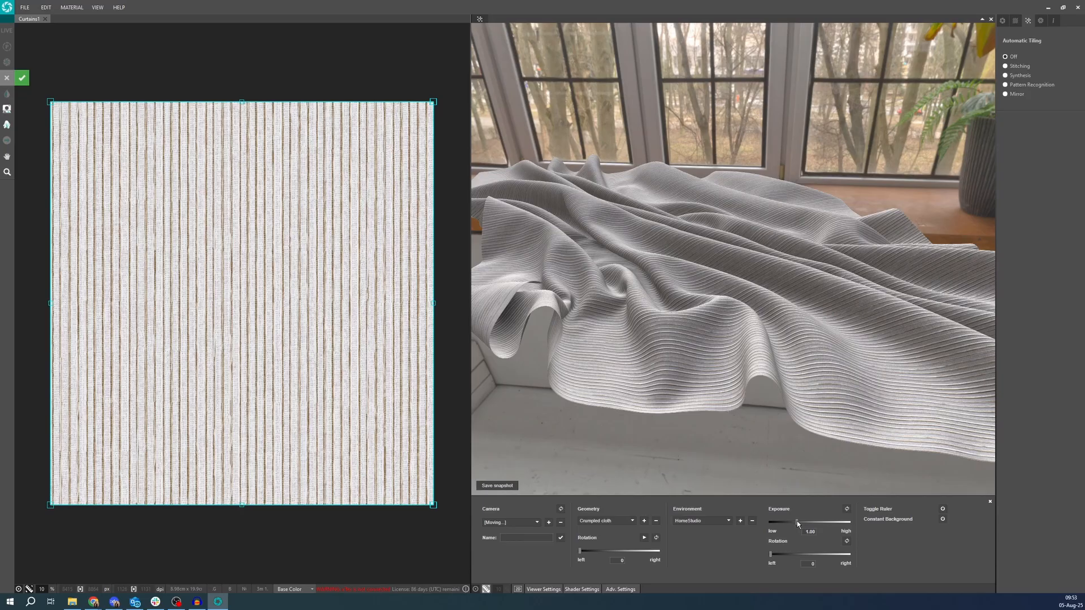
{"action": "left_click_drag", "start_coordinate": [797, 521], "coordinate": [826, 524]}
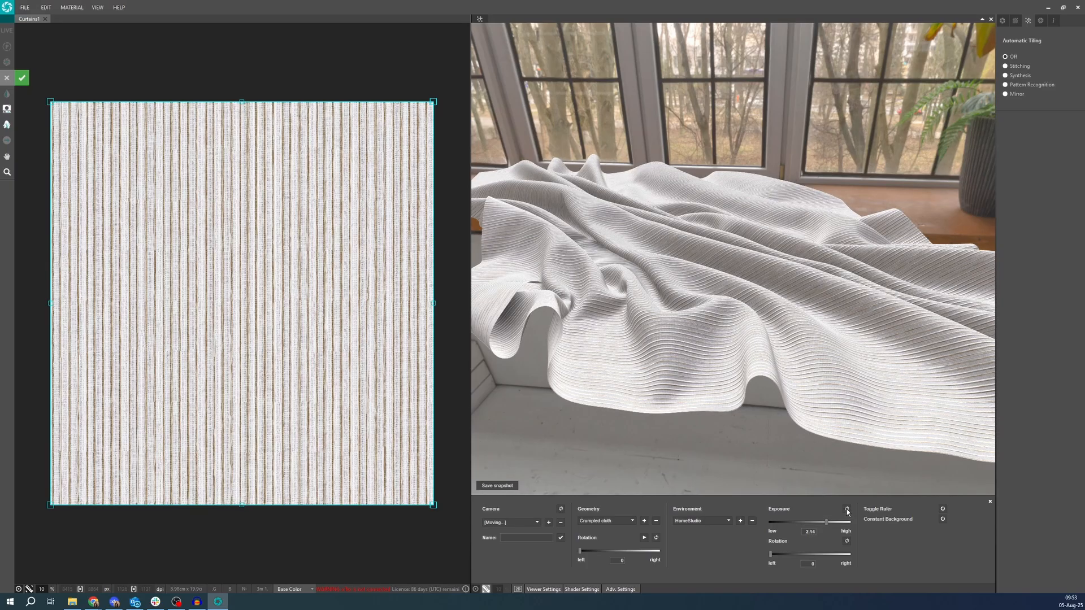
{"action": "left_click", "coordinate": [846, 509]}
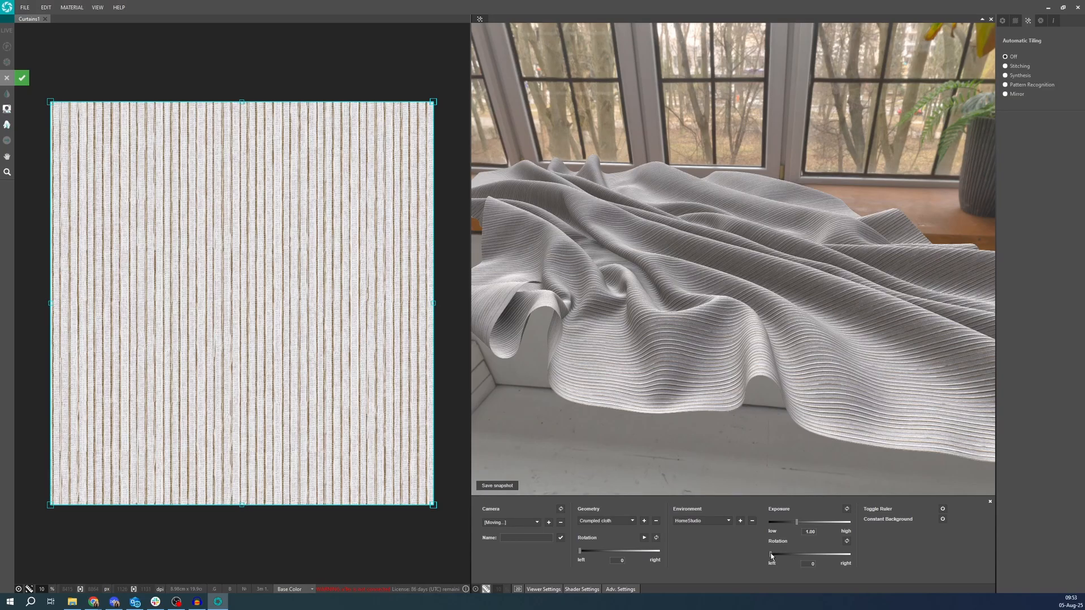
{"action": "left_click_drag", "start_coordinate": [771, 554], "coordinate": [807, 553]}
{"action": "left_click", "coordinate": [846, 540]}
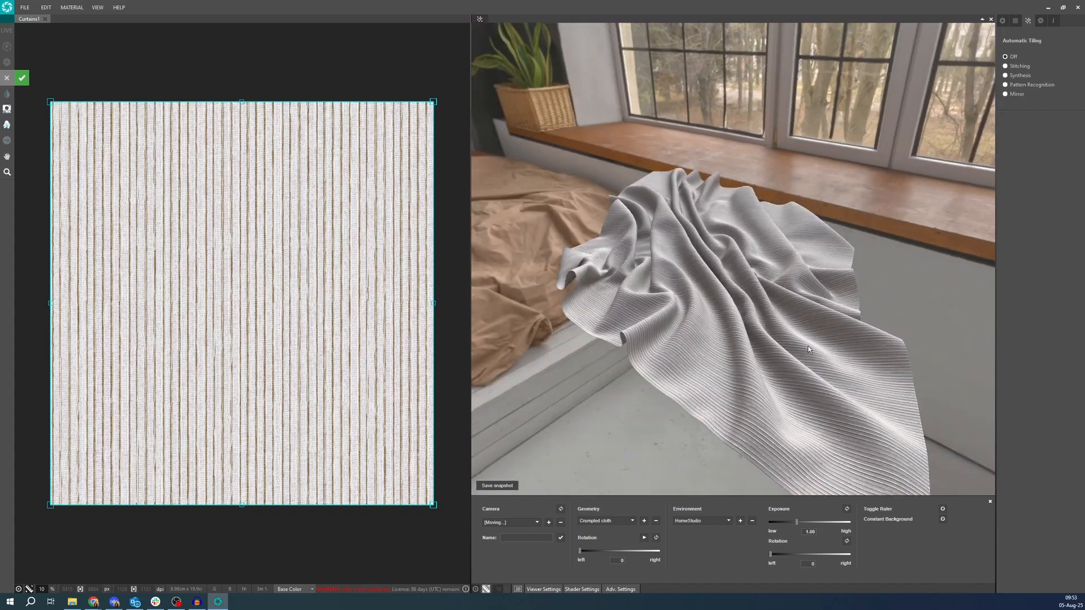
- Turn on the ruler beside the crumpled cloth and view it from different angles
{"action": "left_click", "coordinate": [942, 509]}
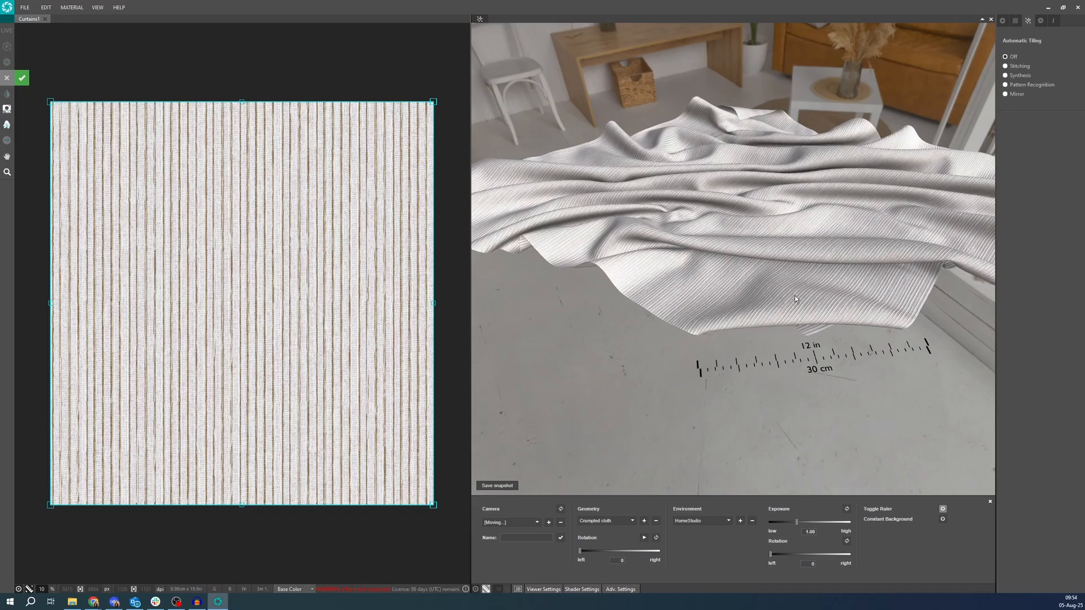
{"action": "left_click_drag", "start_coordinate": [853, 290], "coordinate": [809, 338]}
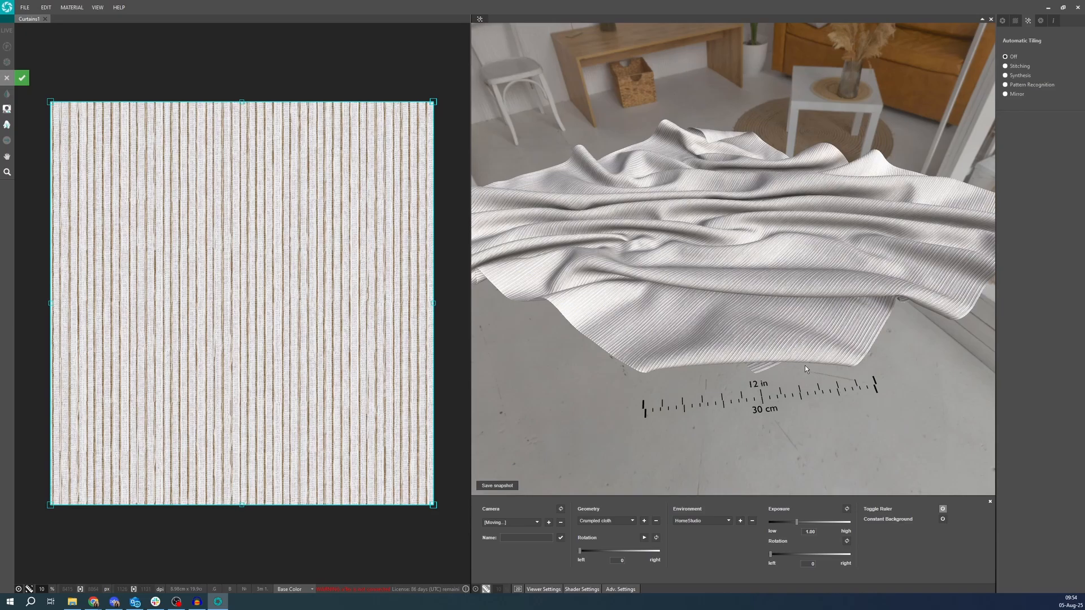
{"action": "left_click_drag", "start_coordinate": [765, 371], "coordinate": [954, 384]}
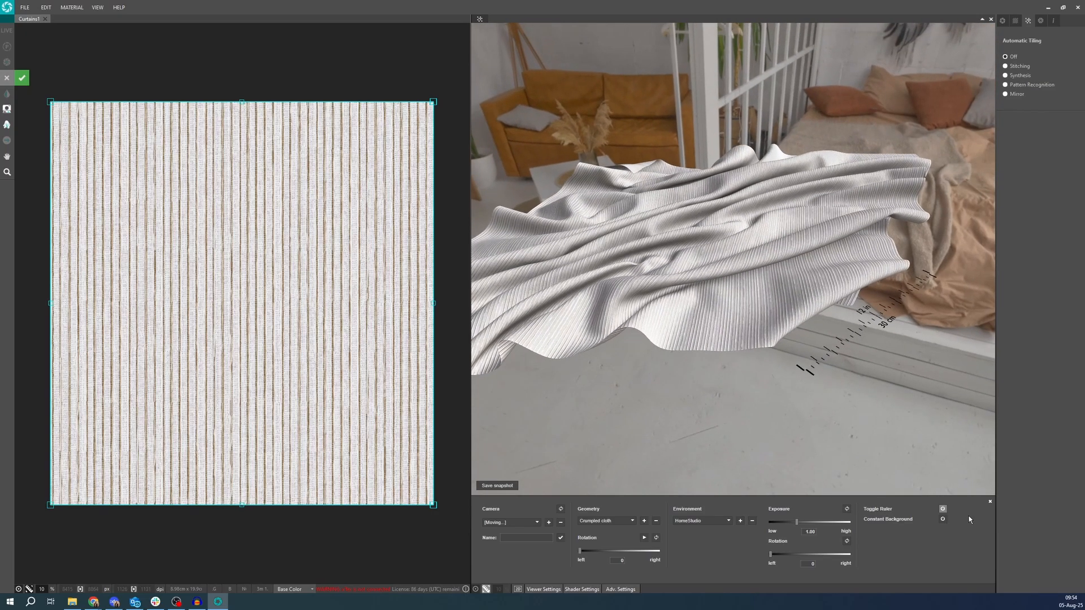
- Try a constant background with its brightness at 0.51, and restore the HomeStudio surroundings
{"action": "left_click", "coordinate": [941, 519]}
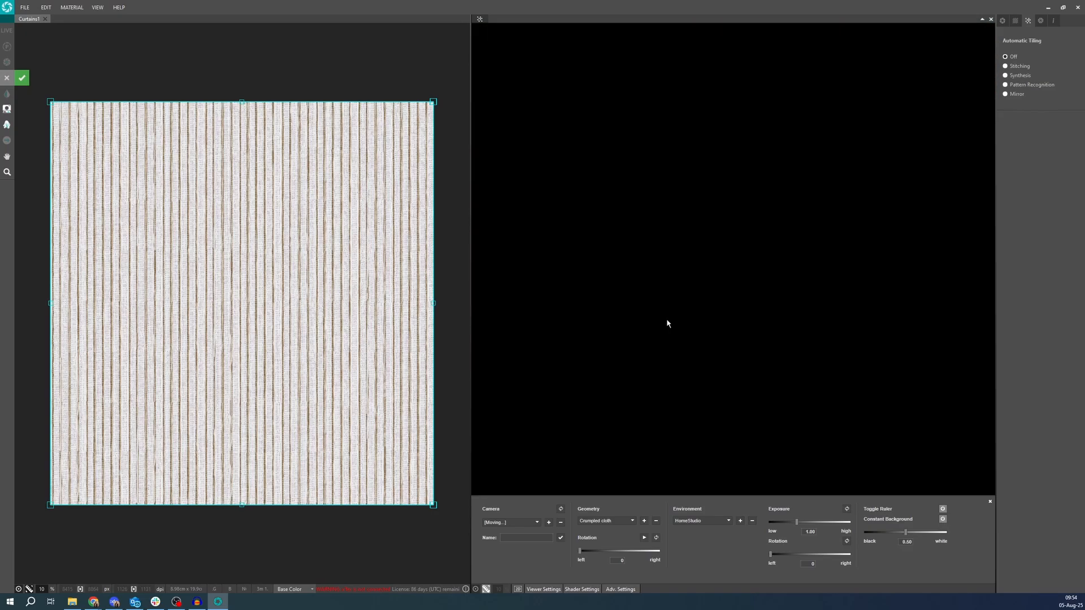
{"action": "middle_click_drag", "start_coordinate": [667, 322], "coordinate": [755, 360]}
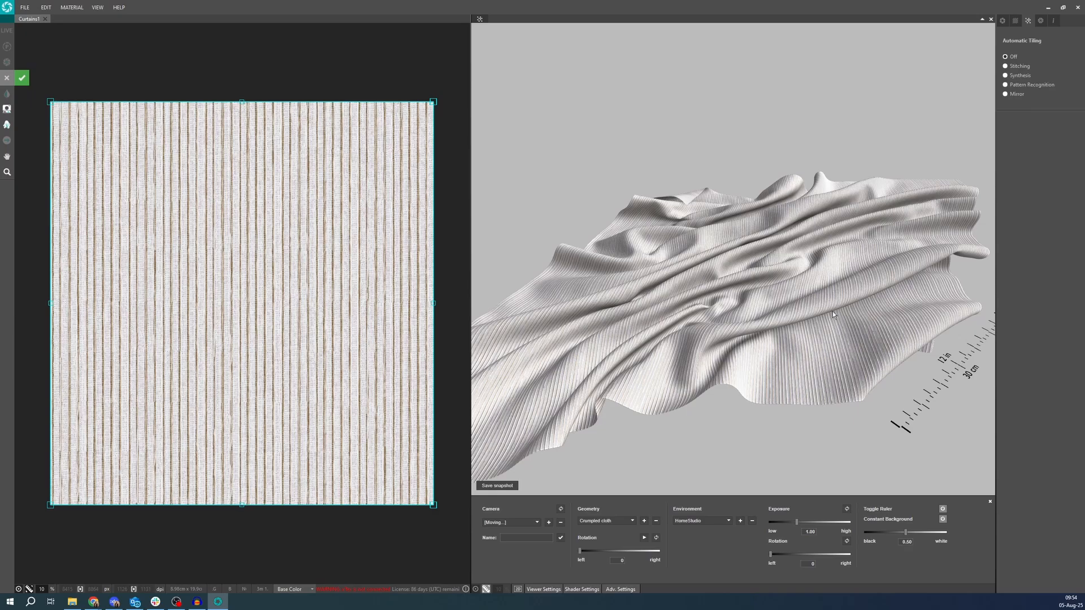
{"action": "mouse_move", "coordinate": [904, 533]}
{"action": "left_mouse_down"}
{"action": "mouse_move", "coordinate": [858, 535]}
{"action": "mouse_move", "coordinate": [959, 528]}
{"action": "mouse_move", "coordinate": [906, 532]}
{"action": "left_mouse_up"}
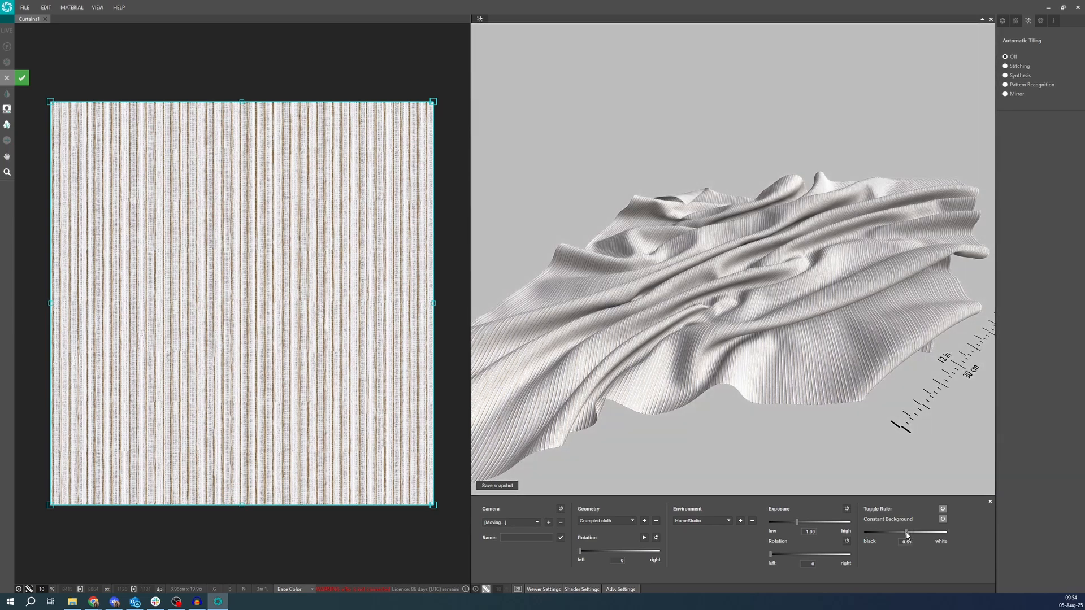
{"action": "left_click", "coordinate": [942, 519]}
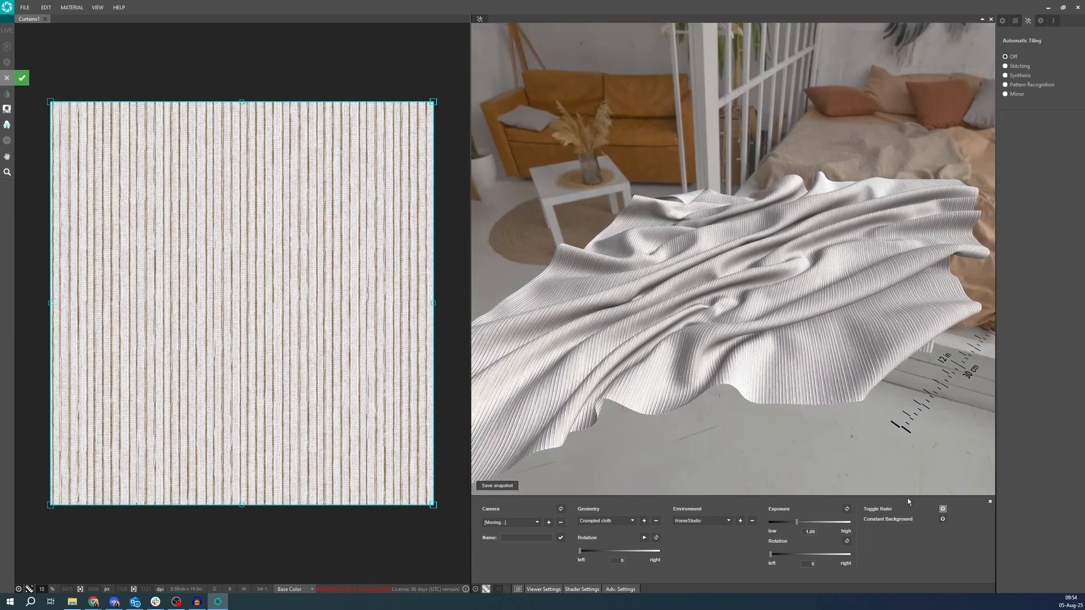
- Show the shader settings, raise the UV repeat to about 324 mm, and reset it
{"action": "left_click", "coordinate": [583, 590]}
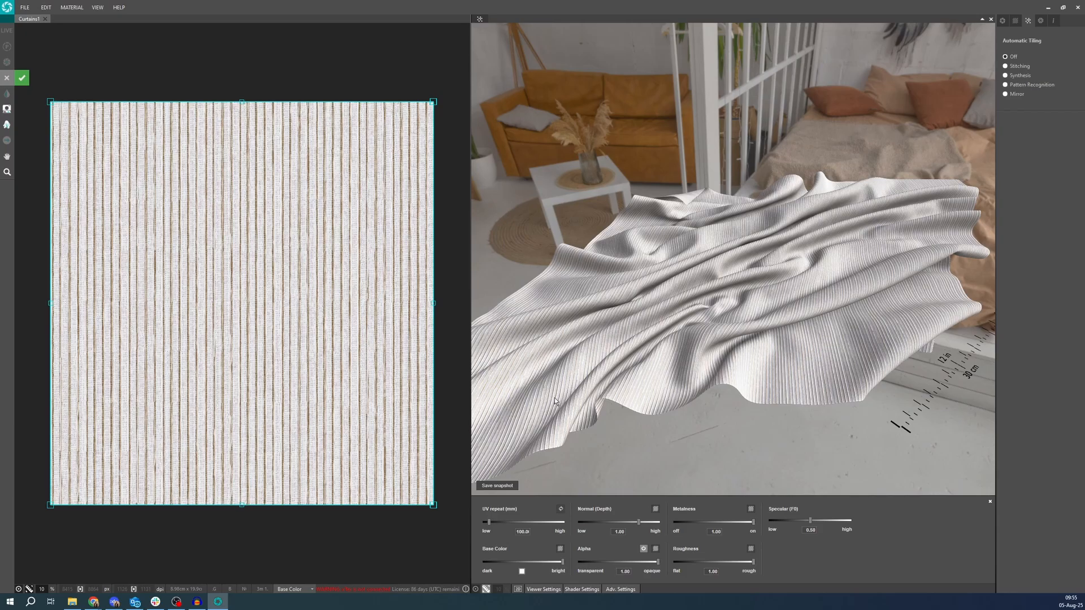
{"action": "left_click_drag", "start_coordinate": [554, 397], "coordinate": [588, 398]}
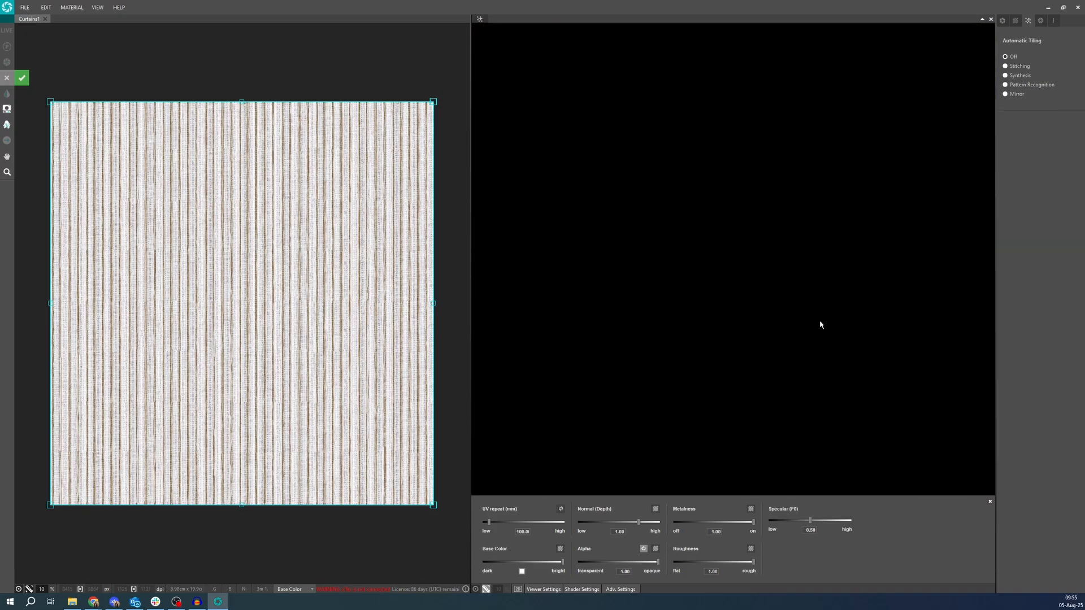
{"action": "right_click_drag", "start_coordinate": [818, 323], "coordinate": [709, 395]}
{"action": "mouse_move", "coordinate": [488, 521]}
{"action": "left_mouse_down"}
{"action": "mouse_move", "coordinate": [511, 522]}
{"action": "mouse_move", "coordinate": [496, 523]}
{"action": "left_mouse_up"}
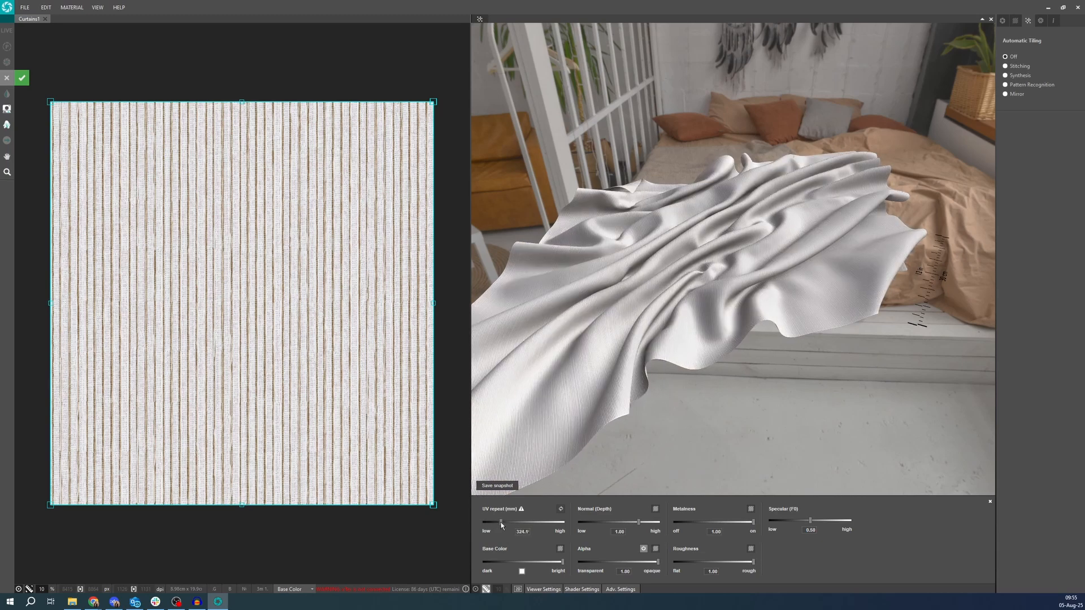
{"action": "left_click_drag", "start_coordinate": [495, 523], "coordinate": [496, 522]}
{"action": "left_click", "coordinate": [561, 509]}
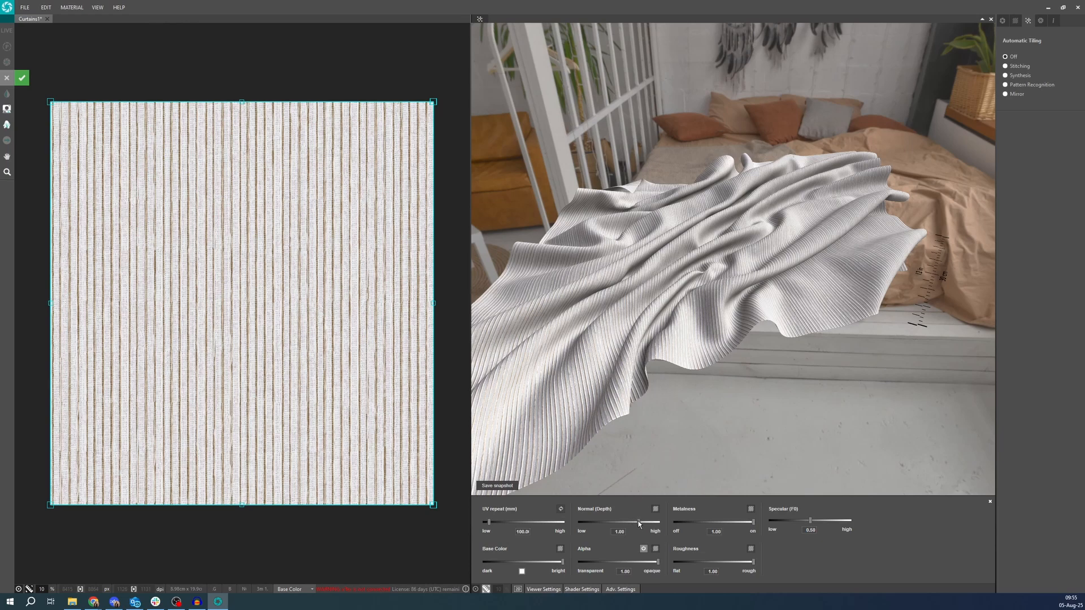
- Vary the normal depth on a close-up of the crumpled cloth and settle on 0.77
{"action": "scroll", "coordinate": [798, 304], "scroll_direction": "up", "scroll_amount": 5}
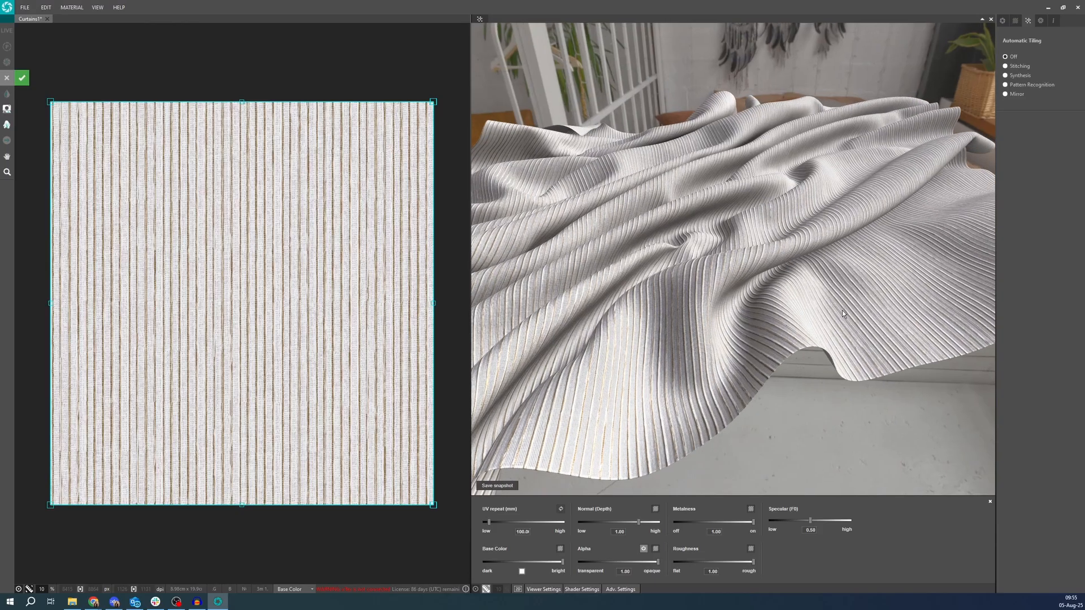
{"action": "left_click_drag", "start_coordinate": [841, 310], "coordinate": [728, 324]}
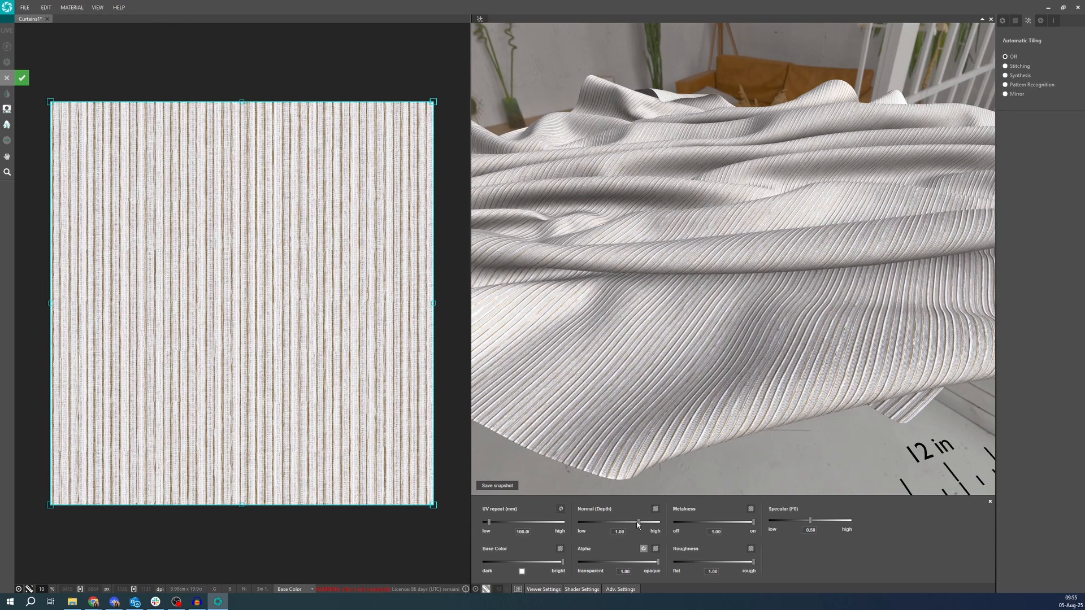
{"action": "left_click_drag", "start_coordinate": [638, 524], "coordinate": [659, 527]}
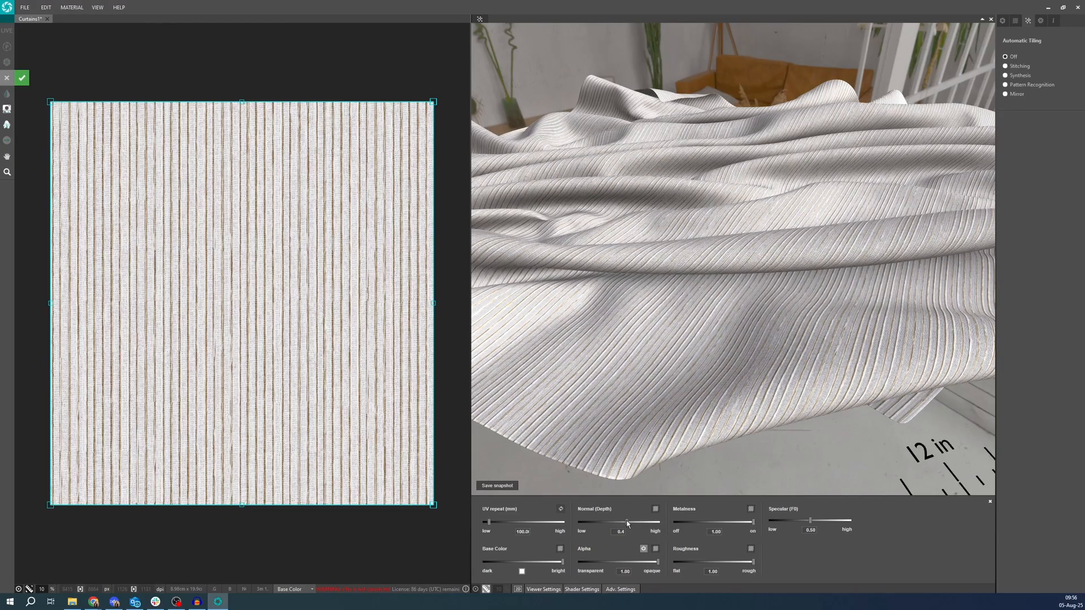
{"action": "left_click_drag", "start_coordinate": [655, 524], "coordinate": [633, 524]}
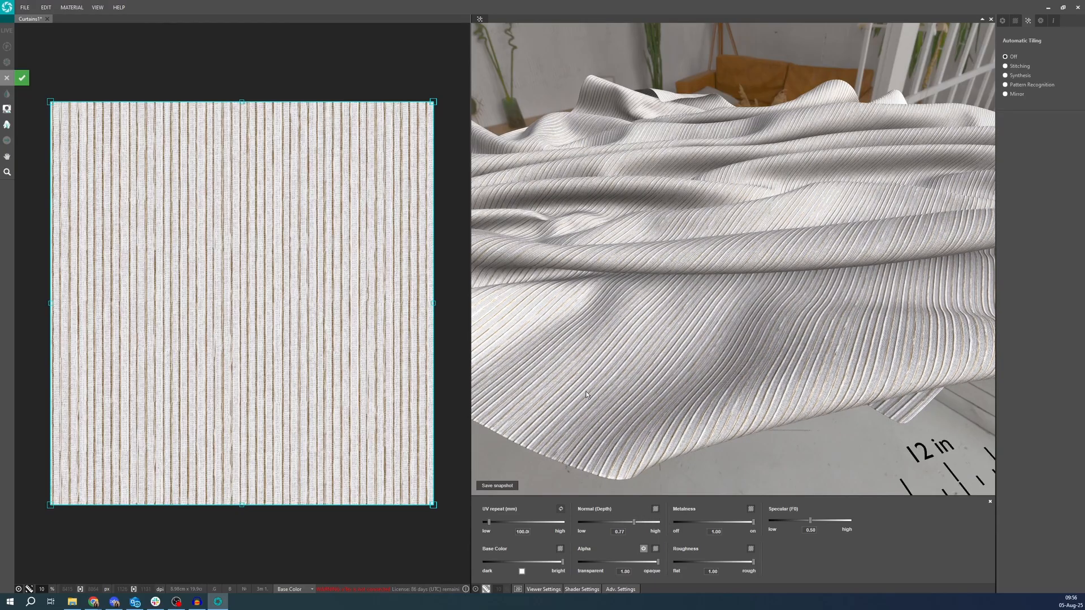
- View the crumpled cloth's ribs from the window side, flatten the normal depth, and raise it again to 1.05
{"action": "left_click_drag", "start_coordinate": [585, 391], "coordinate": [659, 382]}
{"action": "middle_click_drag", "start_coordinate": [659, 382], "coordinate": [576, 334]}
{"action": "left_click_drag", "start_coordinate": [577, 334], "coordinate": [642, 344]}
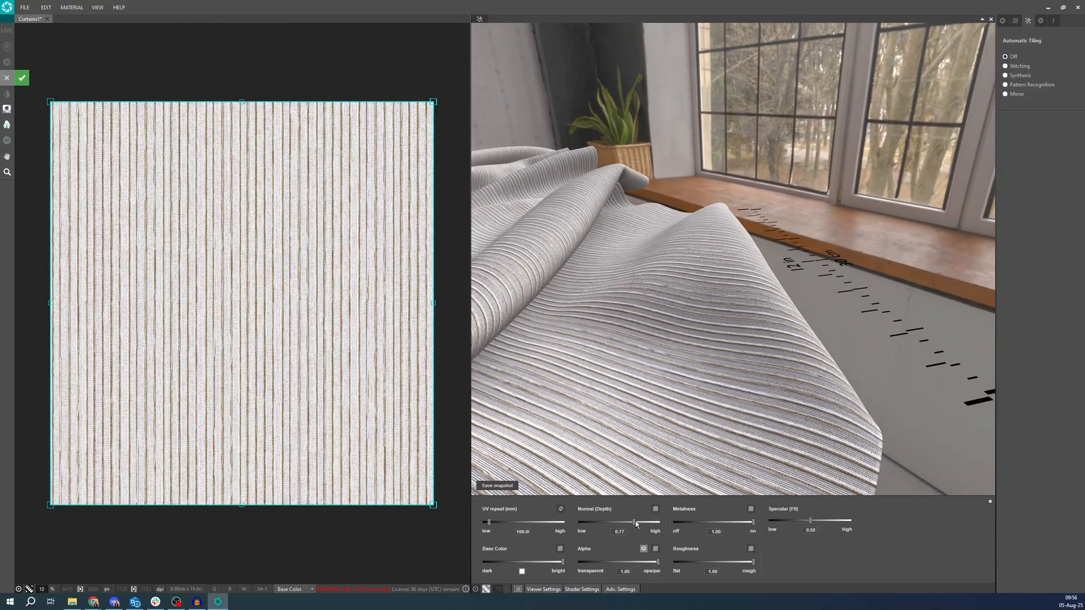
{"action": "mouse_move", "coordinate": [636, 524]}
{"action": "left_mouse_down"}
{"action": "mouse_move", "coordinate": [607, 536]}
{"action": "mouse_move", "coordinate": [622, 527]}
{"action": "left_mouse_up"}
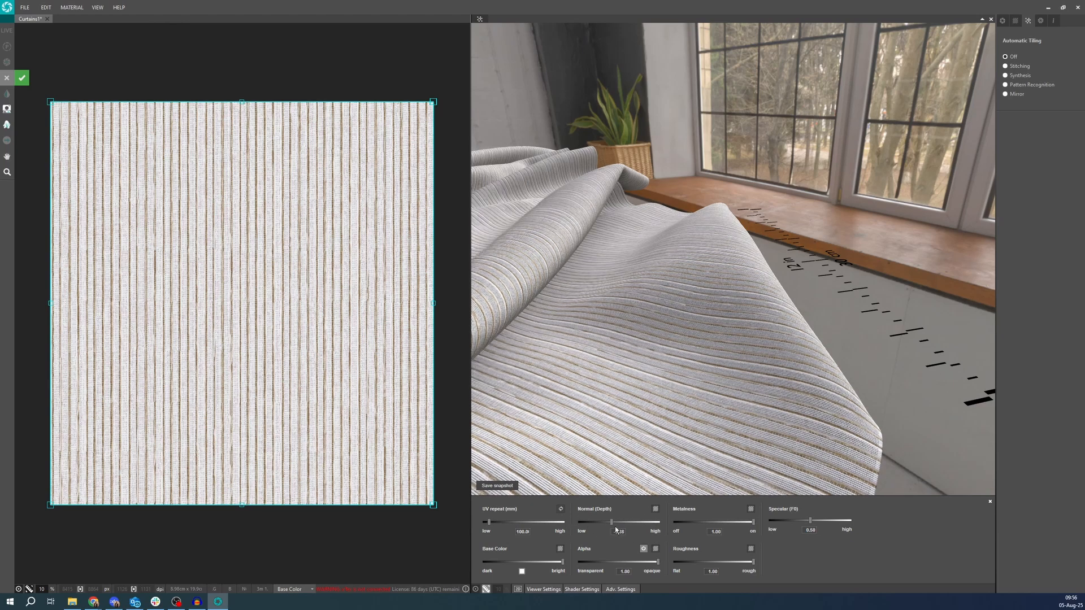
{"action": "left_click_drag", "start_coordinate": [624, 546], "coordinate": [637, 542]}
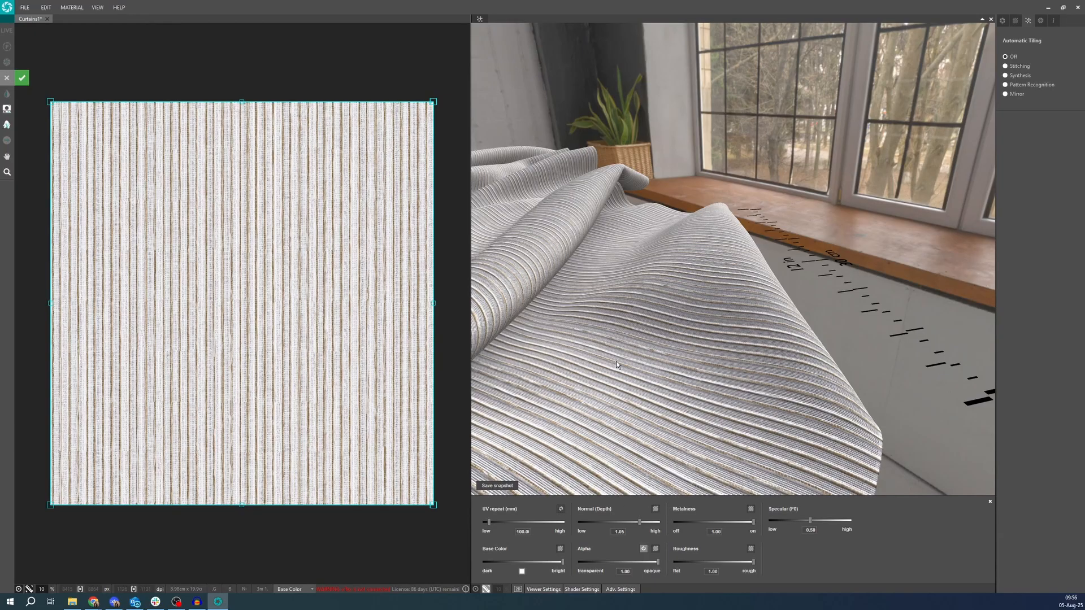
- Compare the normal depth at its maximum of 2 and at about -0.03, and bring it back to 1.03
{"action": "left_click_drag", "start_coordinate": [639, 523], "coordinate": [674, 527]}
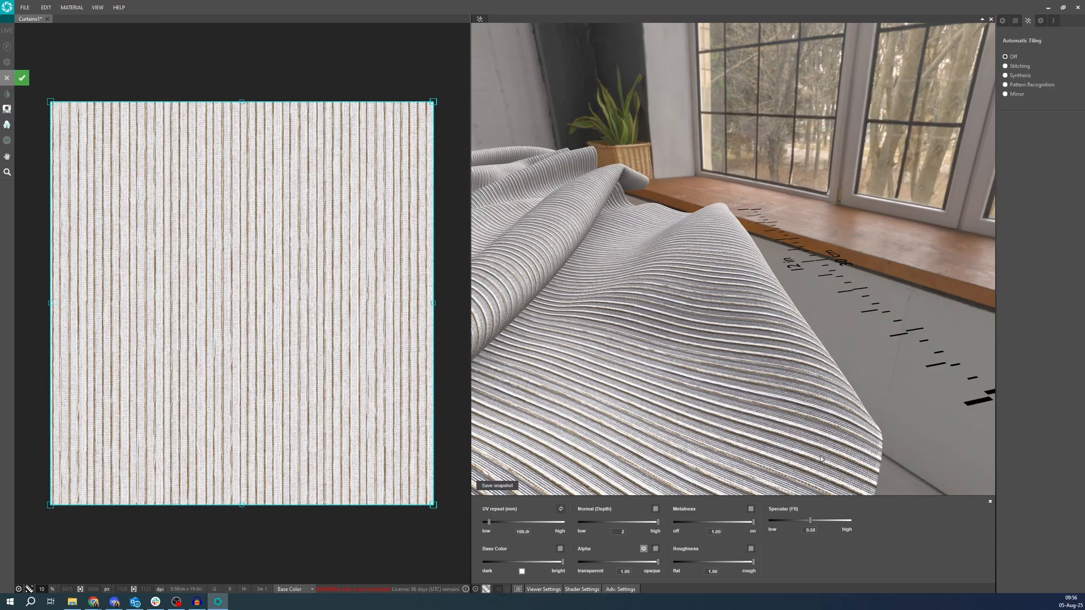
{"action": "left_click", "coordinate": [636, 525]}
{"action": "left_click_drag", "start_coordinate": [636, 525], "coordinate": [618, 534]}
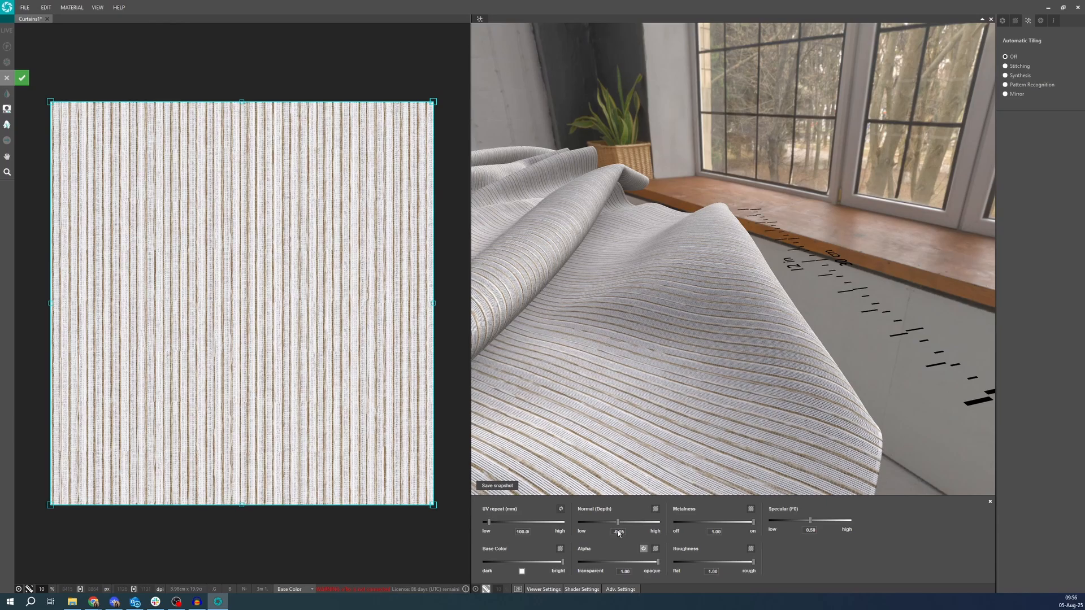
{"action": "left_click_drag", "start_coordinate": [641, 494], "coordinate": [677, 350]}
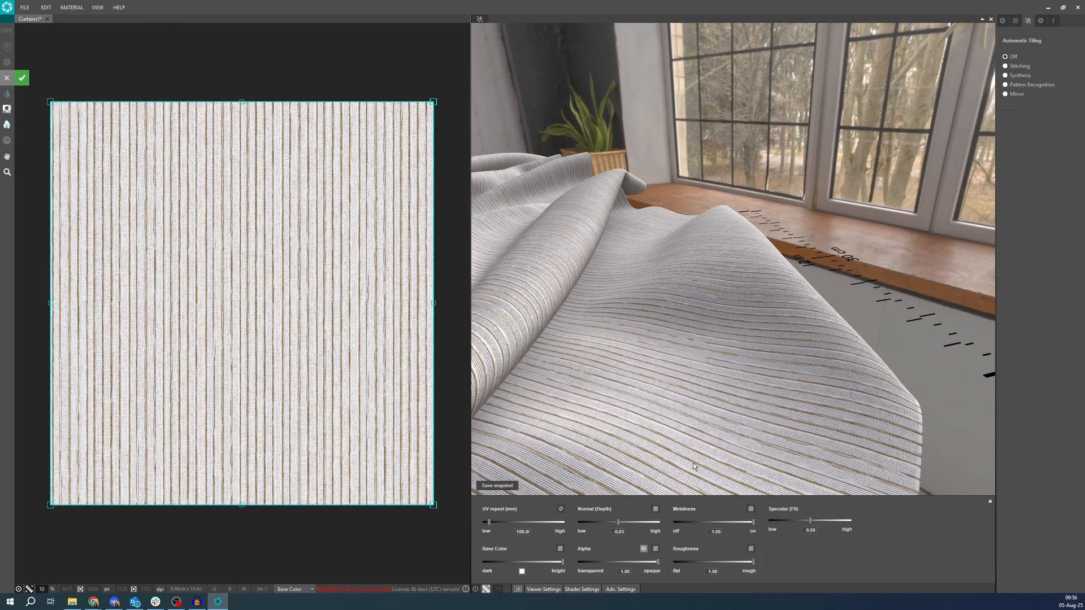
{"action": "left_click_drag", "start_coordinate": [618, 521], "coordinate": [641, 526]}
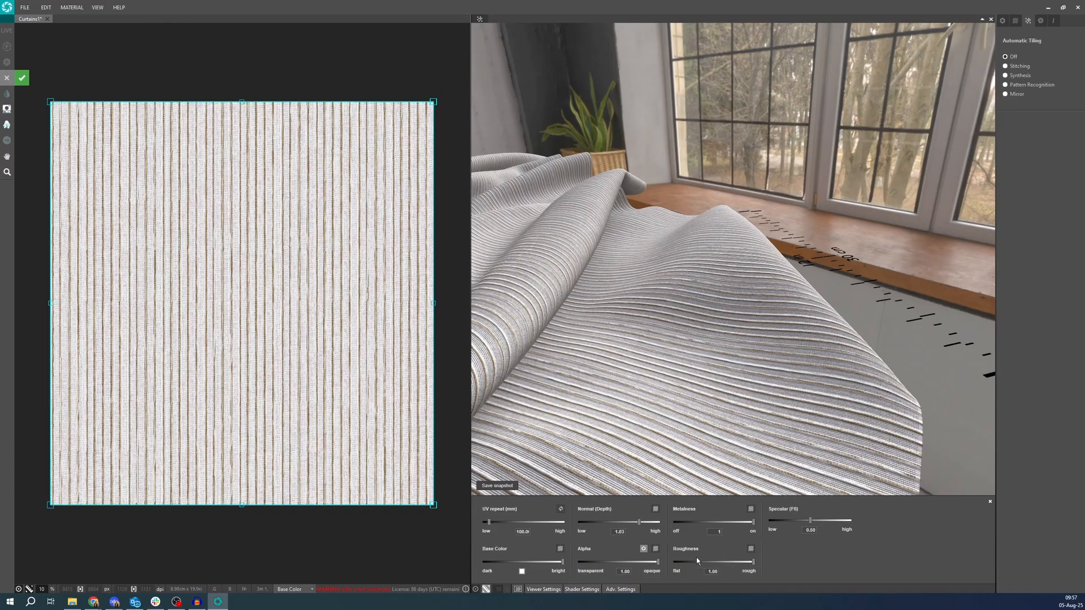
- Try a glossy cloth with roughness 0 and nearly flat normal depth, and restore roughness to 1 with normal depth at 1.05
{"action": "left_click_drag", "start_coordinate": [753, 565], "coordinate": [678, 559]}
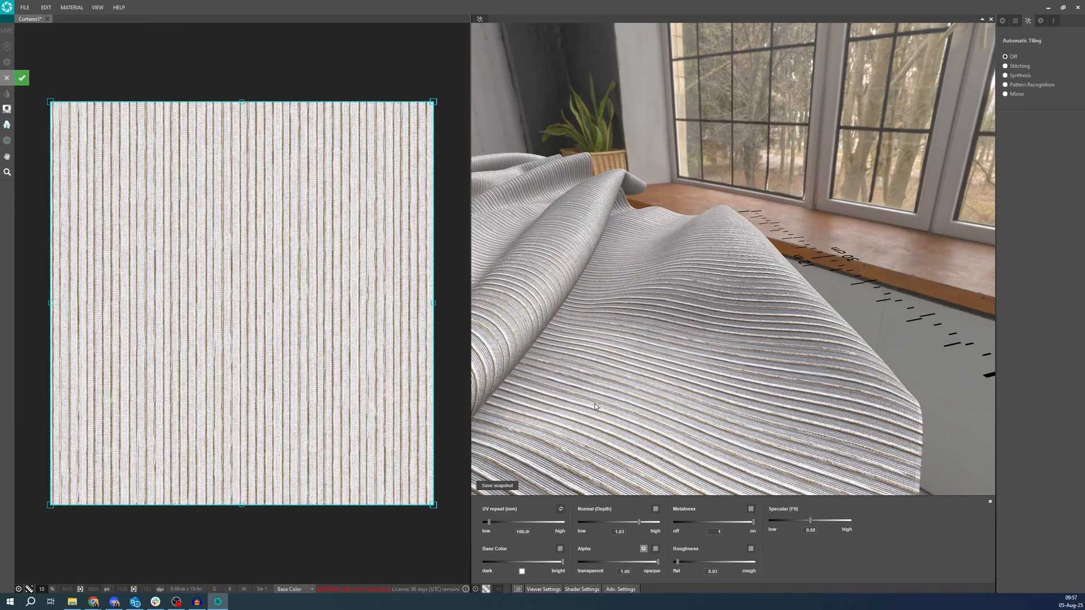
{"action": "left_click_drag", "start_coordinate": [594, 403], "coordinate": [631, 306]}
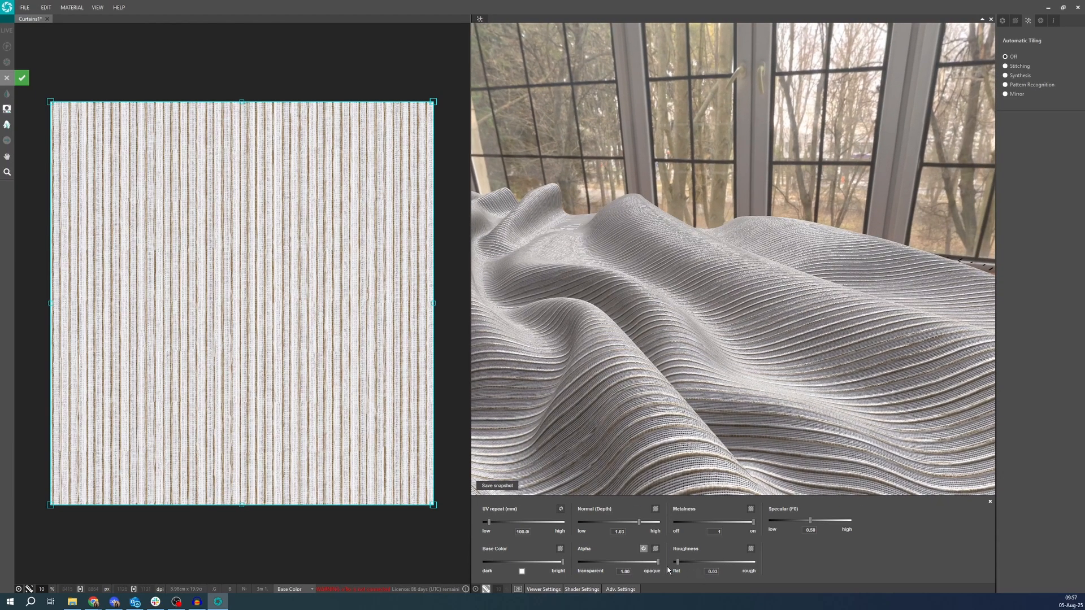
{"action": "mouse_move", "coordinate": [677, 561]}
{"action": "left_mouse_down"}
{"action": "mouse_move", "coordinate": [720, 561]}
{"action": "mouse_move", "coordinate": [676, 560]}
{"action": "mouse_move", "coordinate": [620, 529]}
{"action": "left_mouse_up"}
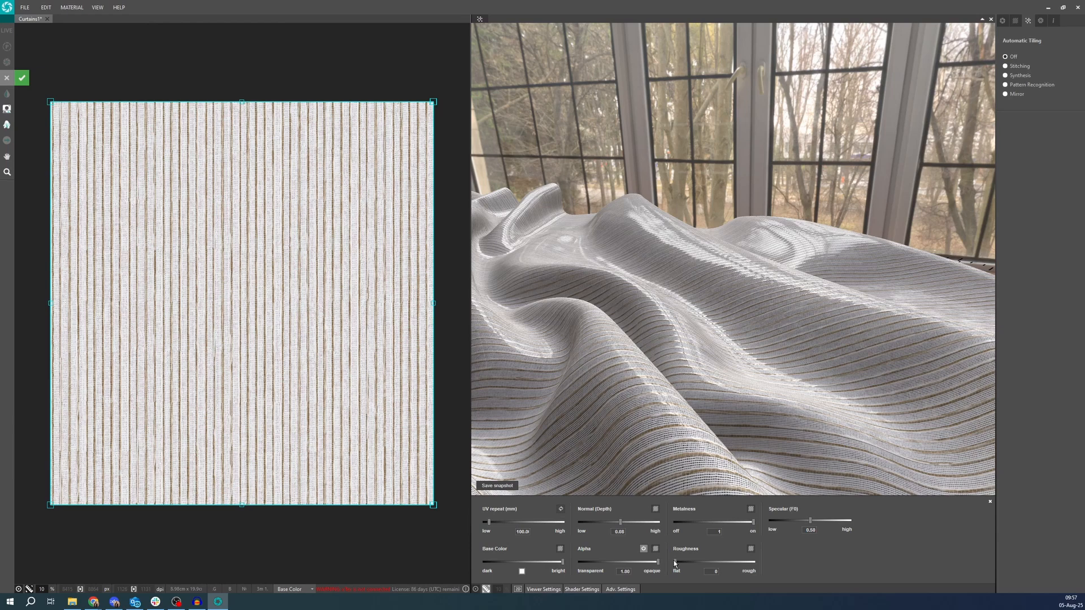
{"action": "mouse_move", "coordinate": [674, 564]}
{"action": "left_mouse_down"}
{"action": "mouse_move", "coordinate": [754, 559]}
{"action": "mouse_move", "coordinate": [667, 553]}
{"action": "mouse_move", "coordinate": [745, 558]}
{"action": "left_mouse_up"}
{"action": "left_click_drag", "start_coordinate": [620, 521], "coordinate": [641, 529]}
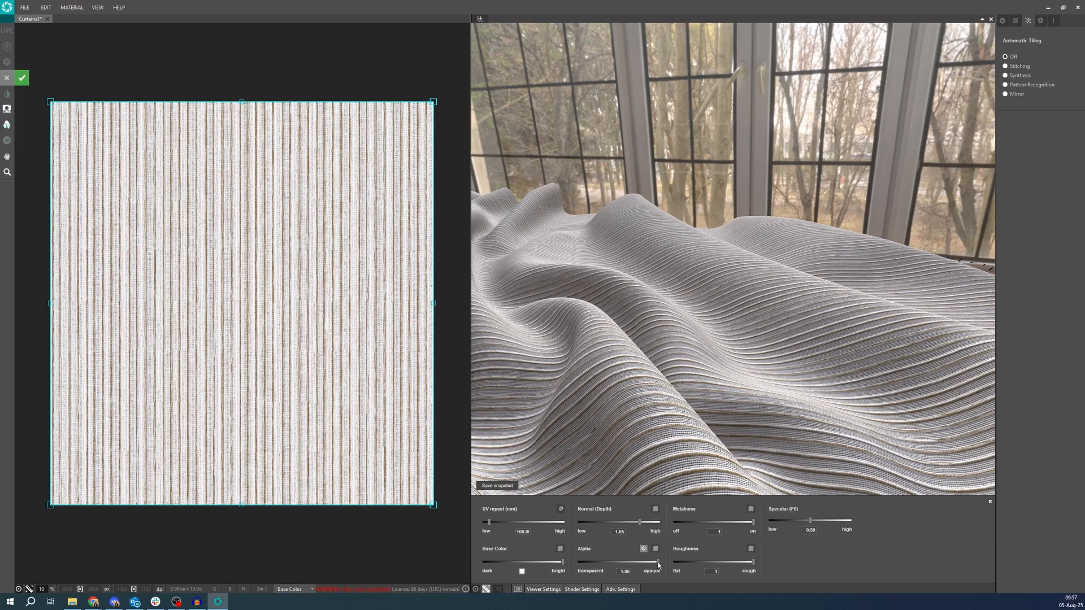
- Change the preview geometry from the crumpled cloth to Cloth and frame it up close
{"action": "left_click_drag", "start_coordinate": [683, 391], "coordinate": [666, 430]}
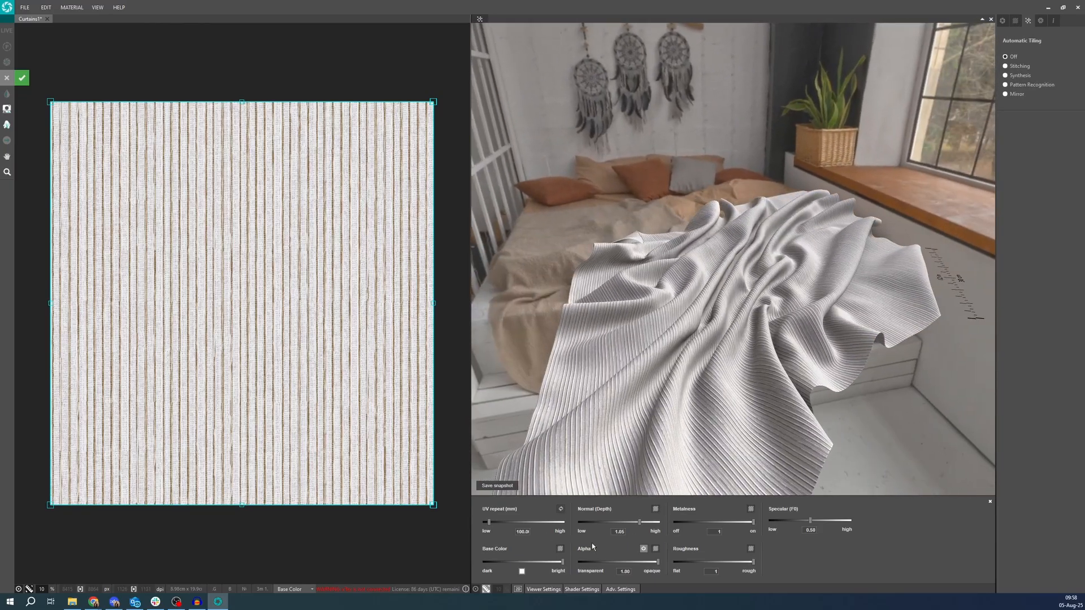
{"action": "left_click", "coordinate": [548, 591]}
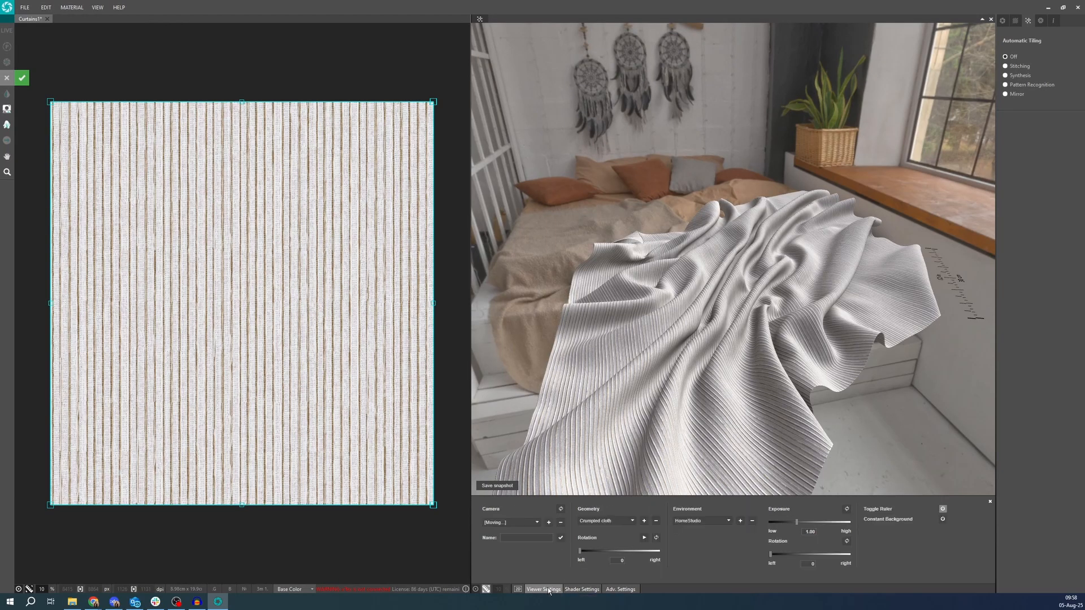
{"action": "left_click", "coordinate": [594, 522]}
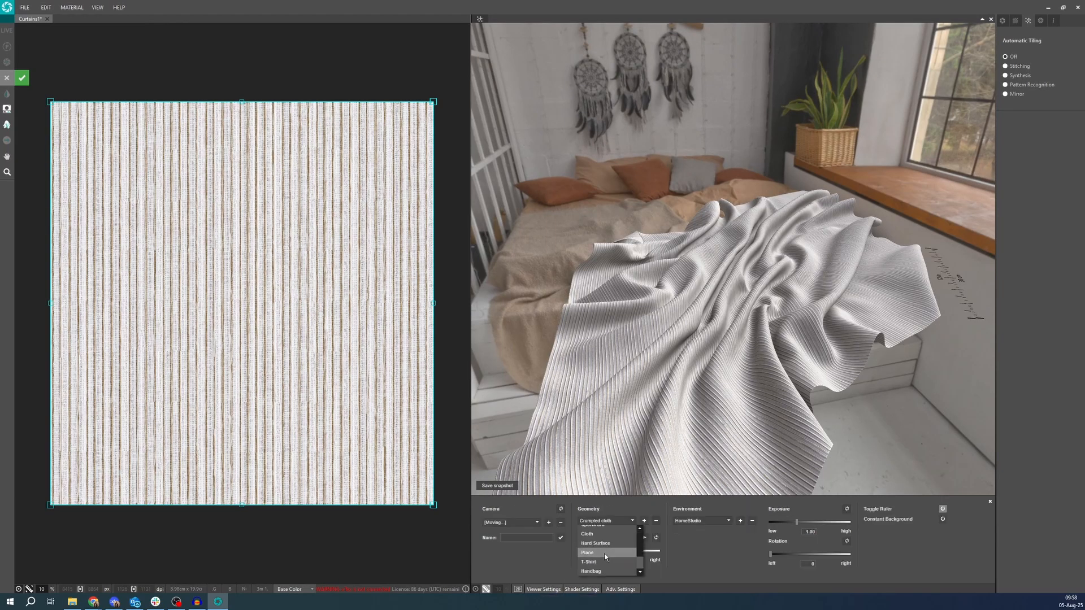
{"action": "scroll", "coordinate": [609, 558], "scroll_direction": "down", "scroll_amount": 3}
{"action": "left_click_drag", "start_coordinate": [677, 401], "coordinate": [690, 420]}
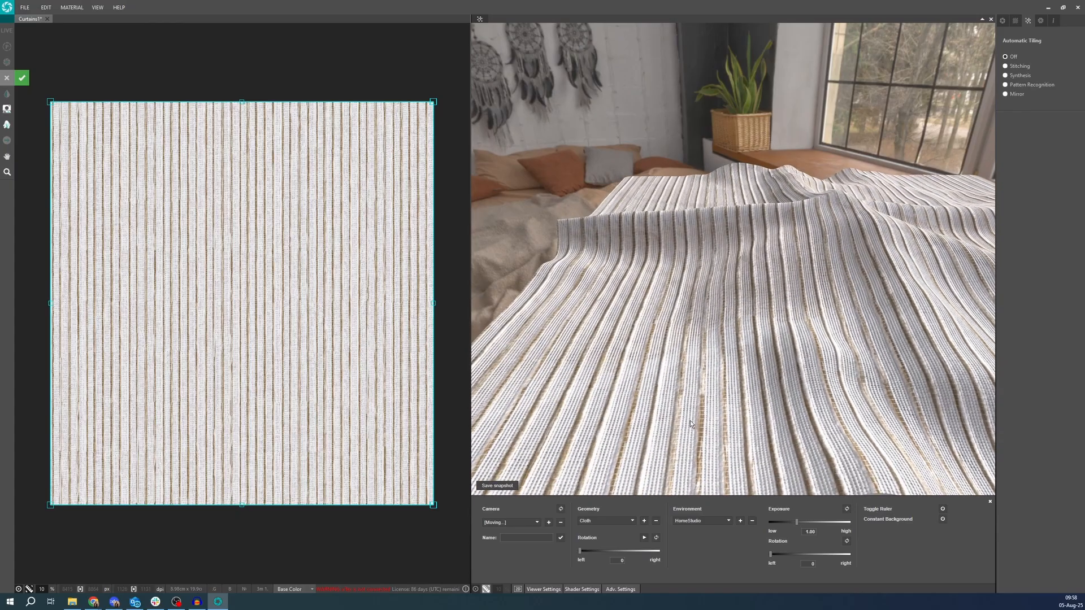
- Switch the alpha transparency of the cloth off and on again, and compare the fabric from several angles
{"action": "left_click", "coordinate": [582, 589]}
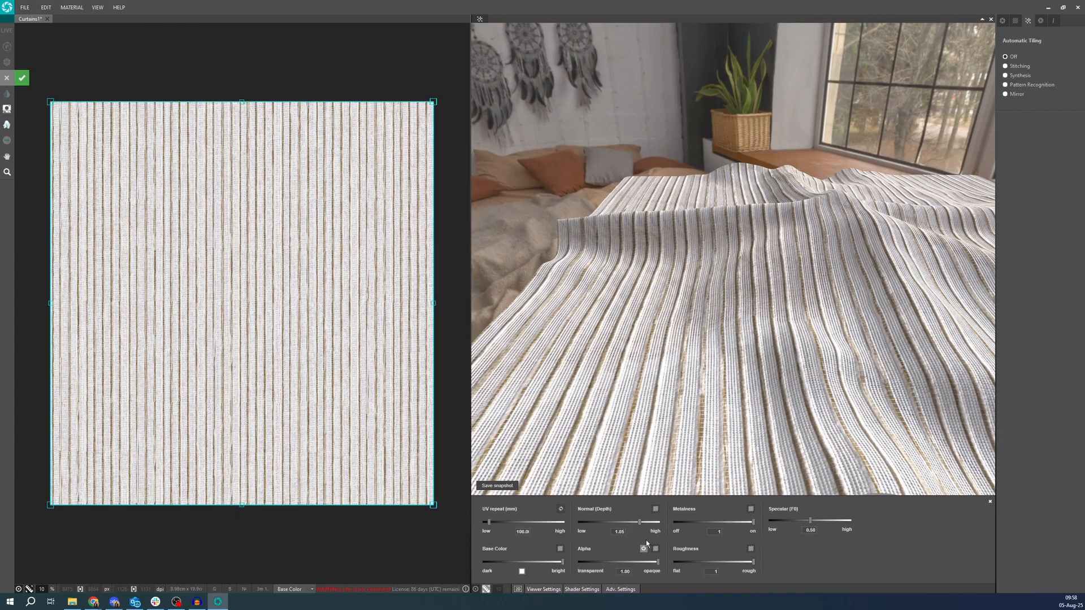
{"action": "left_click", "coordinate": [642, 549]}
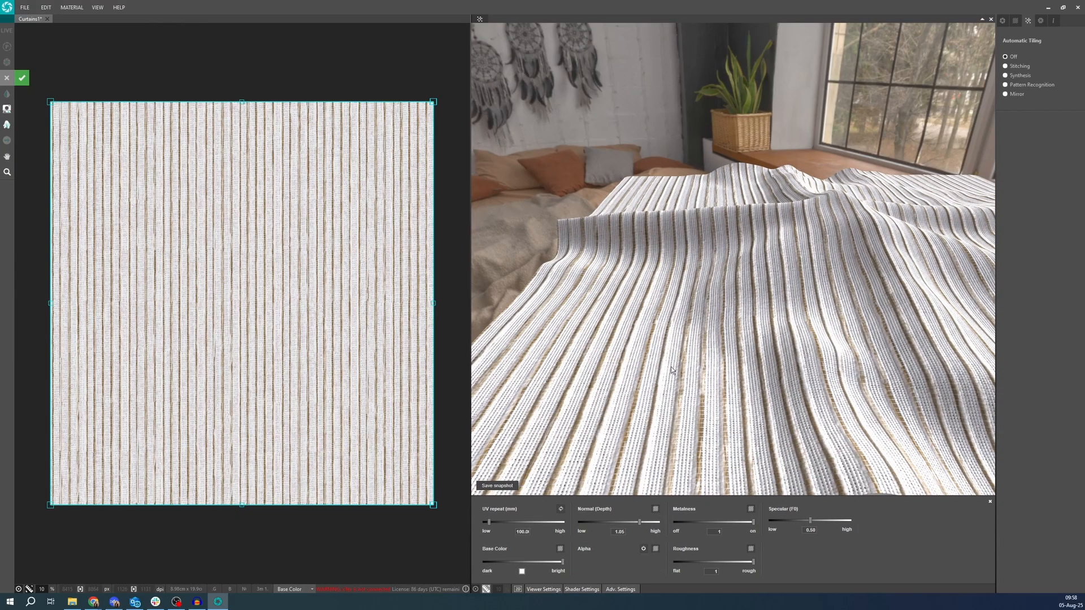
{"action": "left_click_drag", "start_coordinate": [672, 370], "coordinate": [699, 382]}
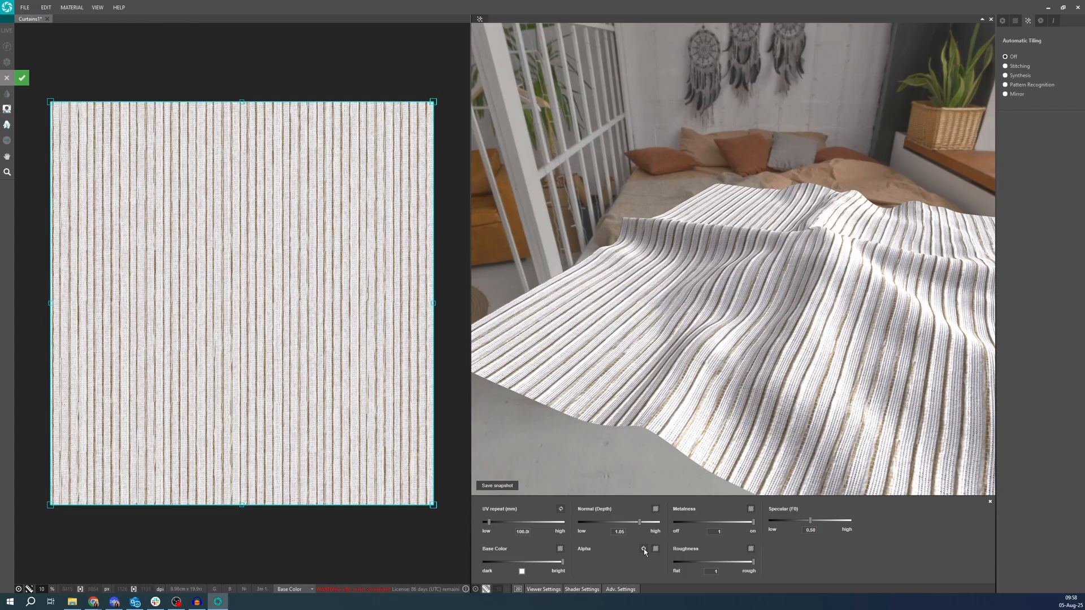
{"action": "left_click", "coordinate": [644, 549]}
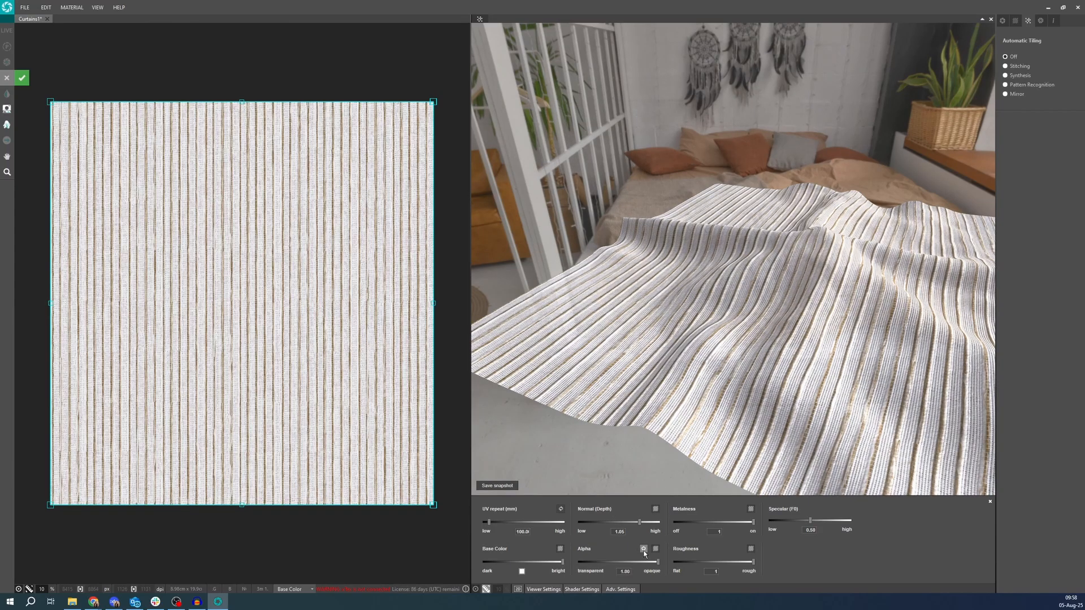
{"action": "left_click_drag", "start_coordinate": [723, 345], "coordinate": [677, 349]}
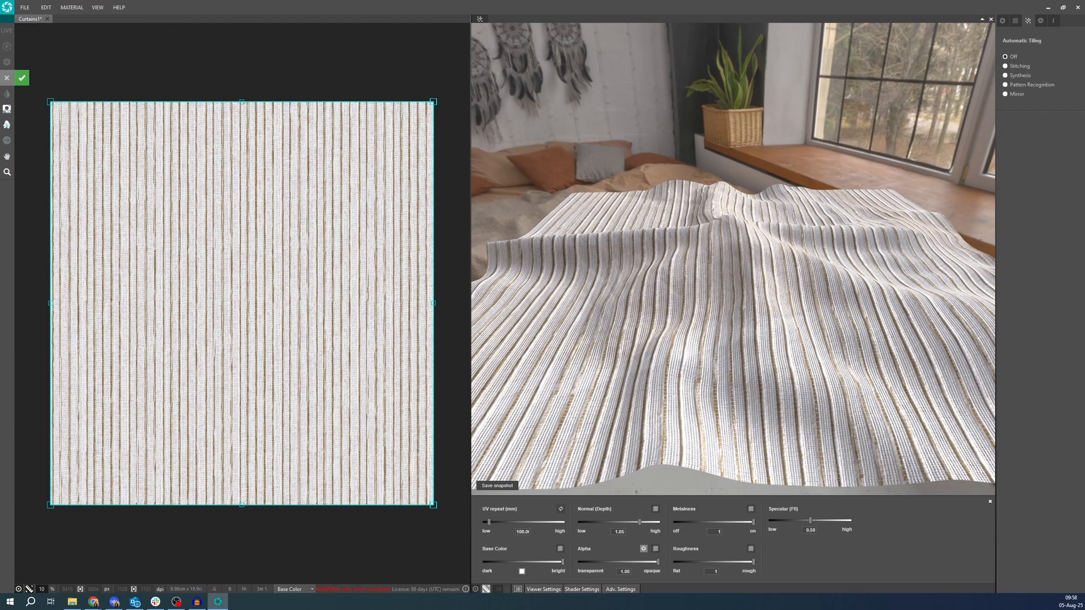
{"action": "mouse_move", "coordinate": [659, 564]}
{"action": "left_mouse_down"}
{"action": "mouse_move", "coordinate": [570, 566]}
{"action": "mouse_move", "coordinate": [660, 559]}
{"action": "left_mouse_up"}
{"action": "left_click_drag", "start_coordinate": [593, 425], "coordinate": [684, 443]}
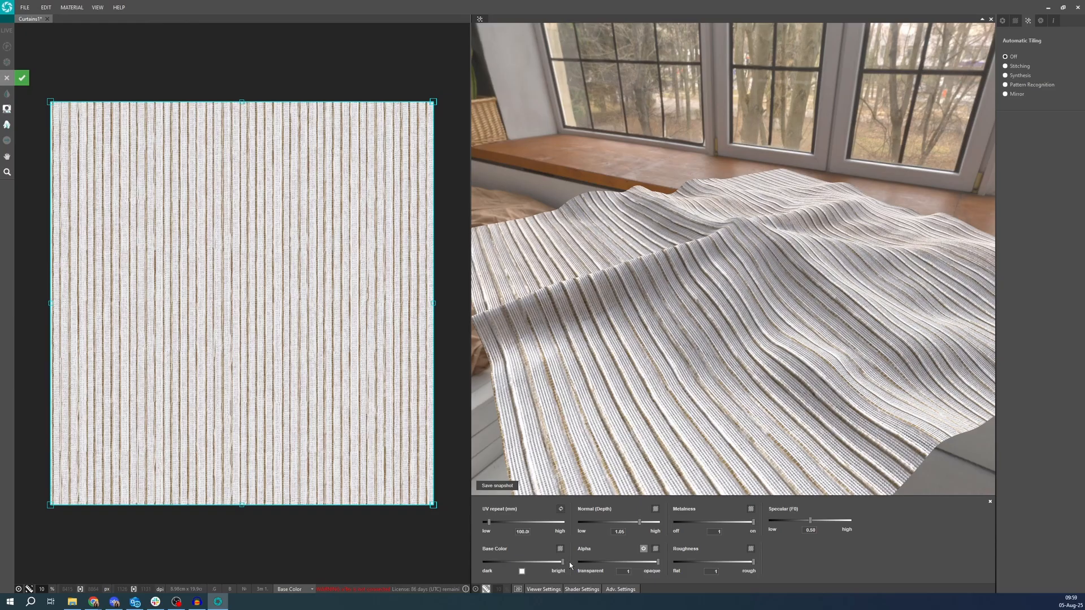
- Try a red base color tint on the cloth, and return the base color to white
{"action": "left_click", "coordinate": [522, 570]}
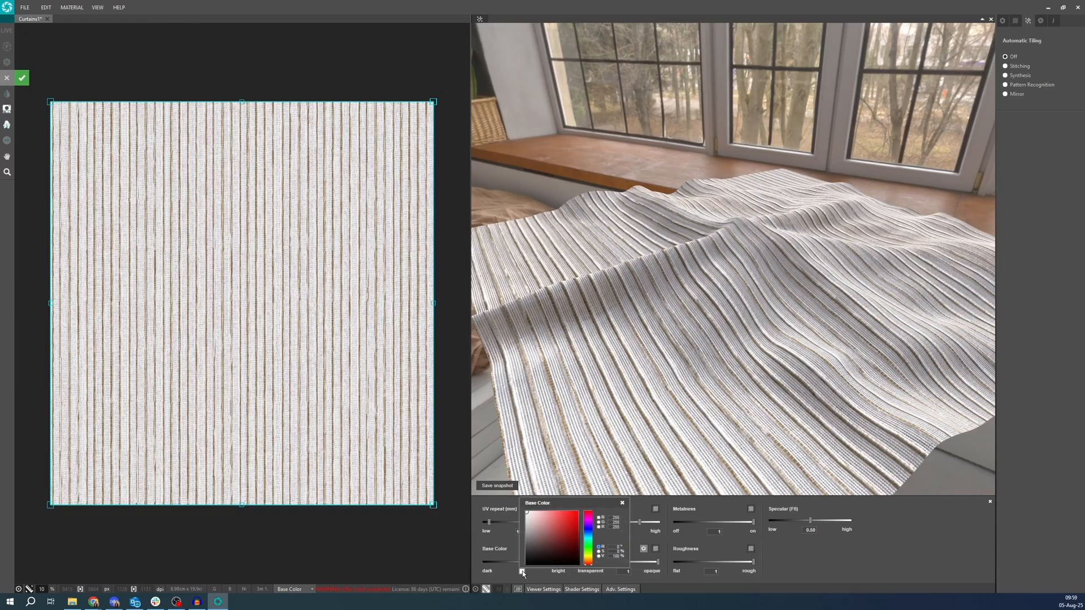
{"action": "mouse_move", "coordinate": [557, 535]}
{"action": "left_mouse_down"}
{"action": "mouse_move", "coordinate": [578, 521]}
{"action": "mouse_move", "coordinate": [571, 539]}
{"action": "mouse_move", "coordinate": [537, 545]}
{"action": "mouse_move", "coordinate": [563, 528]}
{"action": "mouse_move", "coordinate": [554, 520]}
{"action": "mouse_move", "coordinate": [578, 515]}
{"action": "left_mouse_up"}
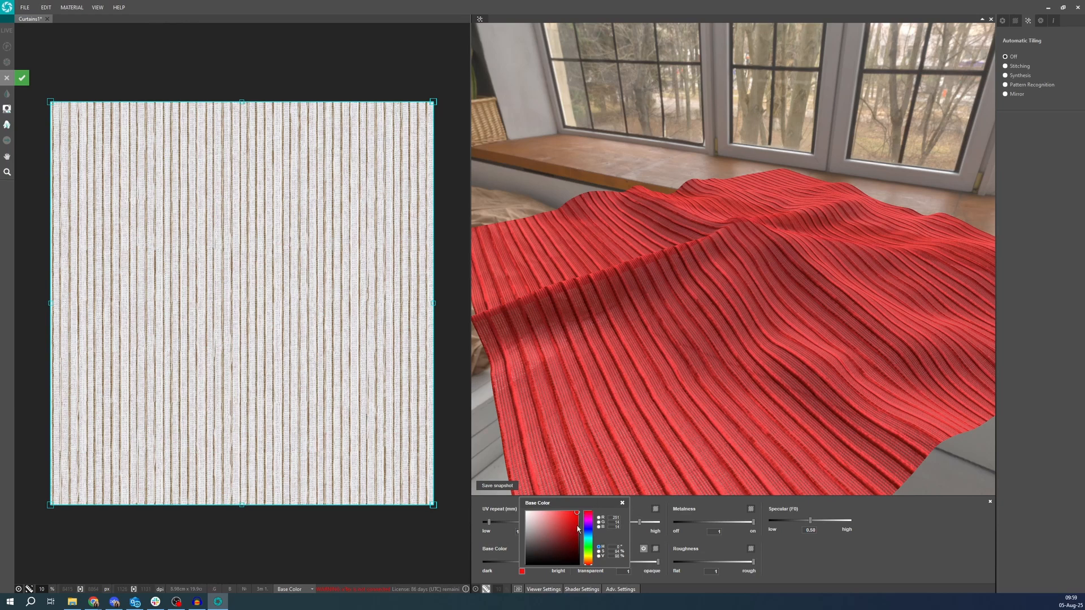
{"action": "left_click_drag", "start_coordinate": [575, 527], "coordinate": [502, 503]}
{"action": "left_click", "coordinate": [622, 502]}
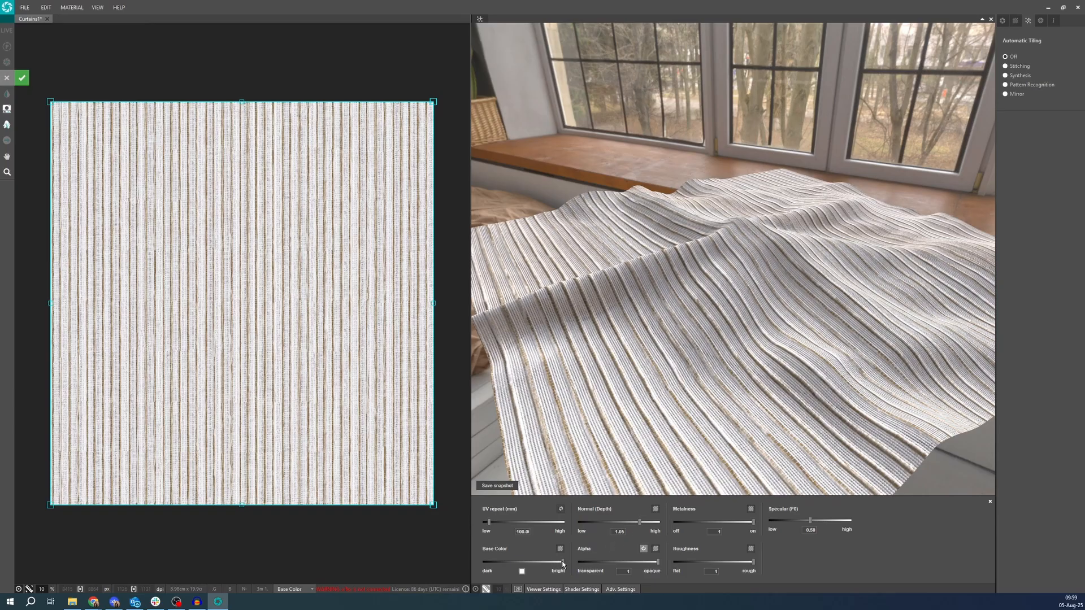
- Darken the base color to black, inspect the cloth from another angle, and restore full brightness
{"action": "left_click_drag", "start_coordinate": [563, 562], "coordinate": [480, 556]}
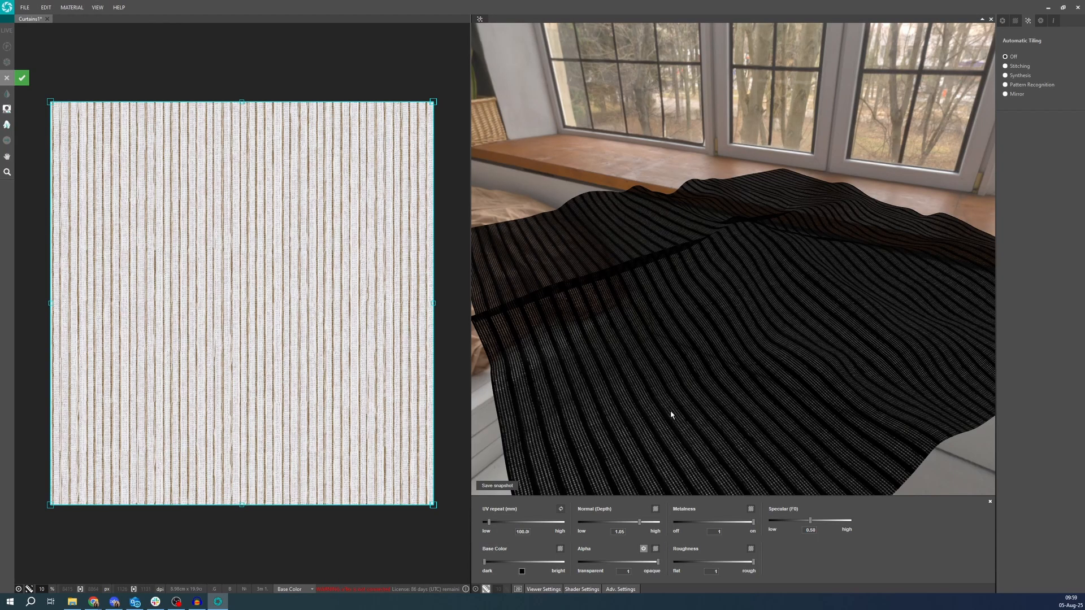
{"action": "left_click_drag", "start_coordinate": [600, 300], "coordinate": [628, 310]}
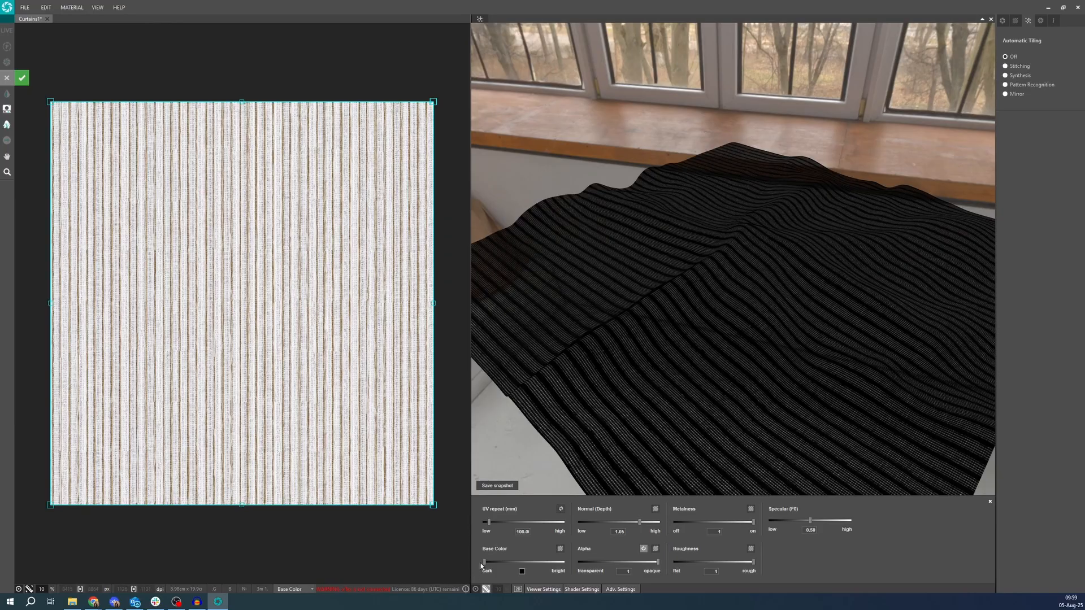
{"action": "left_click_drag", "start_coordinate": [484, 562], "coordinate": [567, 564]}
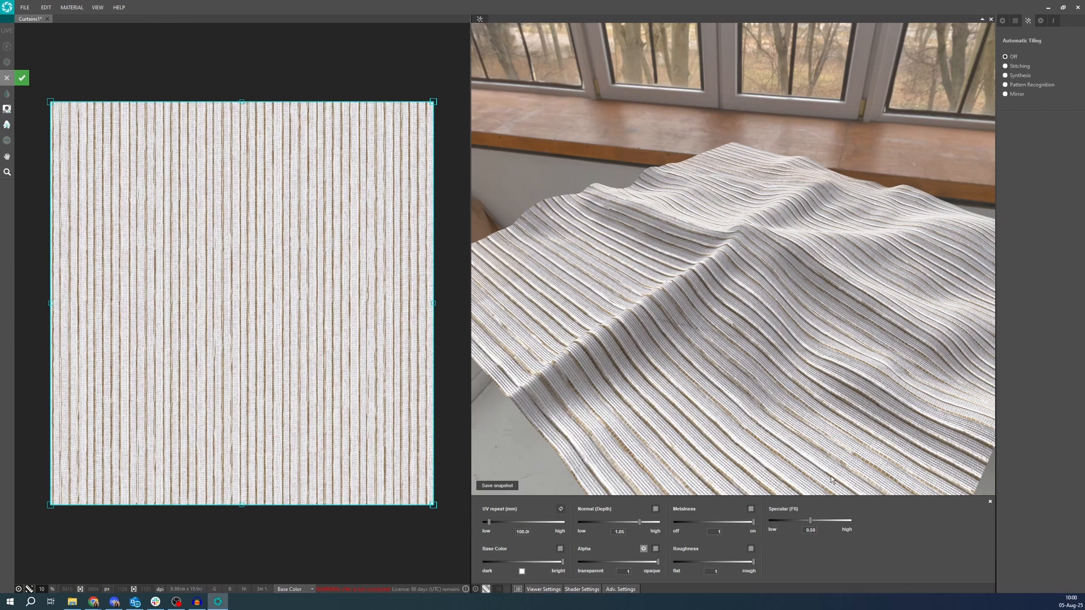
{"action": "left_click_drag", "start_coordinate": [792, 426], "coordinate": [777, 404]}
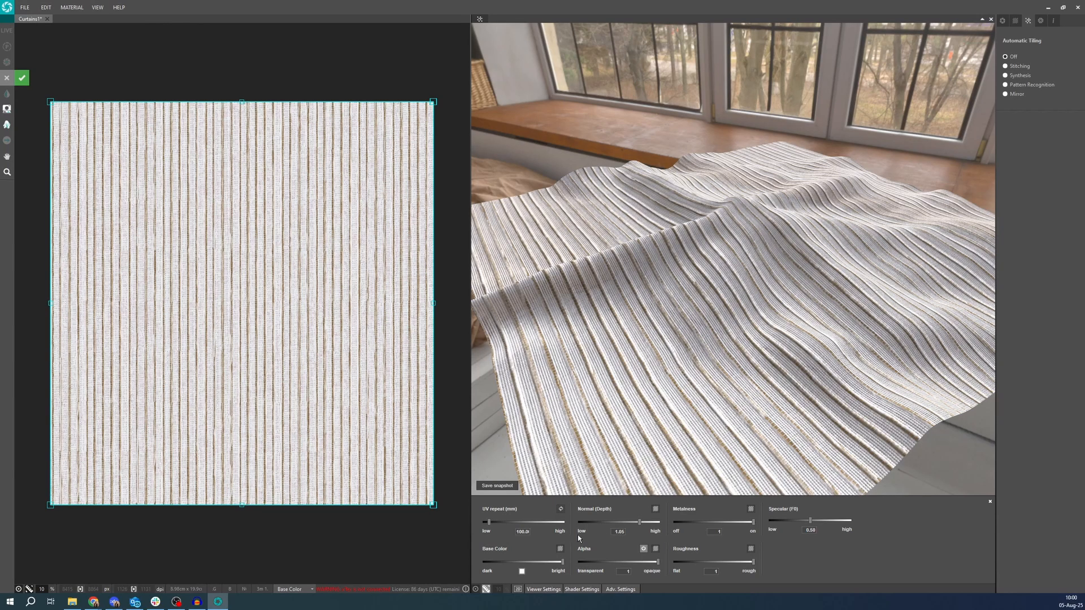
- Set the roughness to 0 with the base color darkened to black, and return the base color to white
{"action": "left_click_drag", "start_coordinate": [563, 562], "coordinate": [449, 568]}
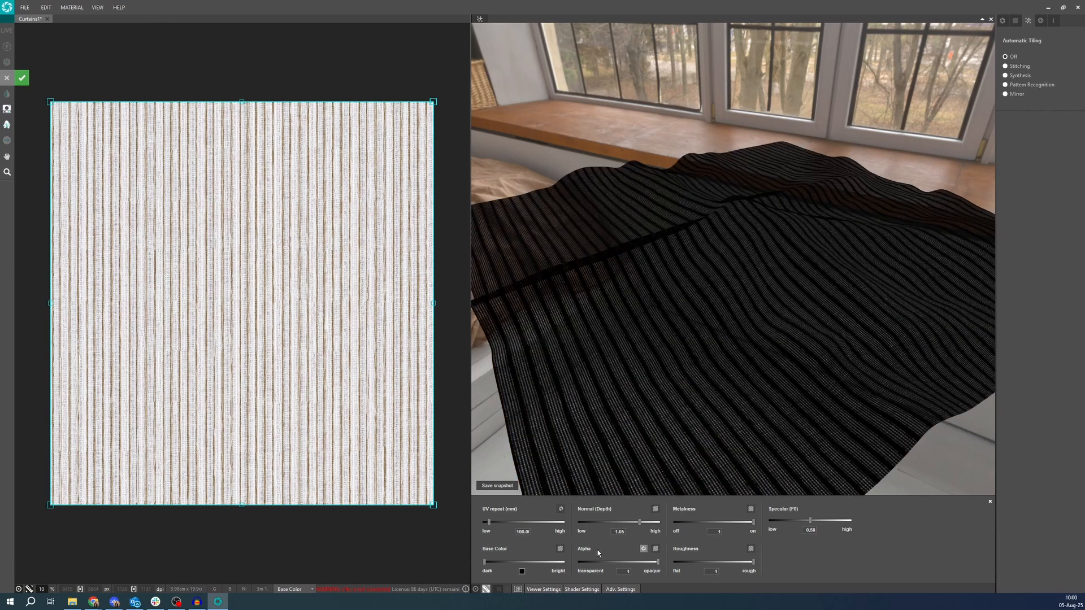
{"action": "left_click_drag", "start_coordinate": [754, 562], "coordinate": [640, 564]}
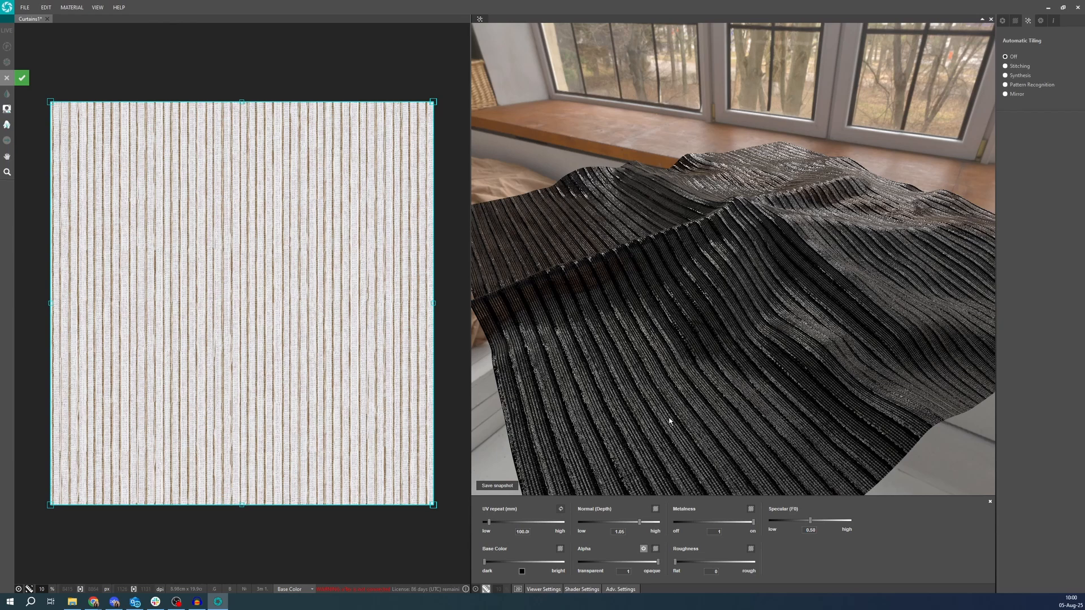
{"action": "left_click_drag", "start_coordinate": [483, 562], "coordinate": [608, 561]}
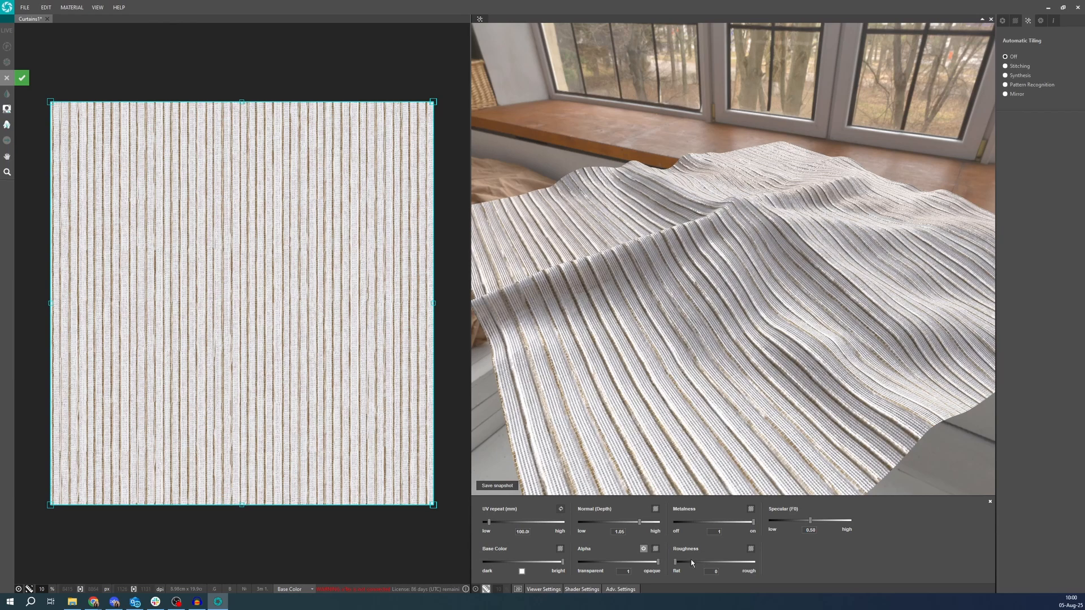
- Set the cloth's roughness to 1 and open the advanced material settings
{"action": "left_click_drag", "start_coordinate": [675, 561], "coordinate": [755, 562]}
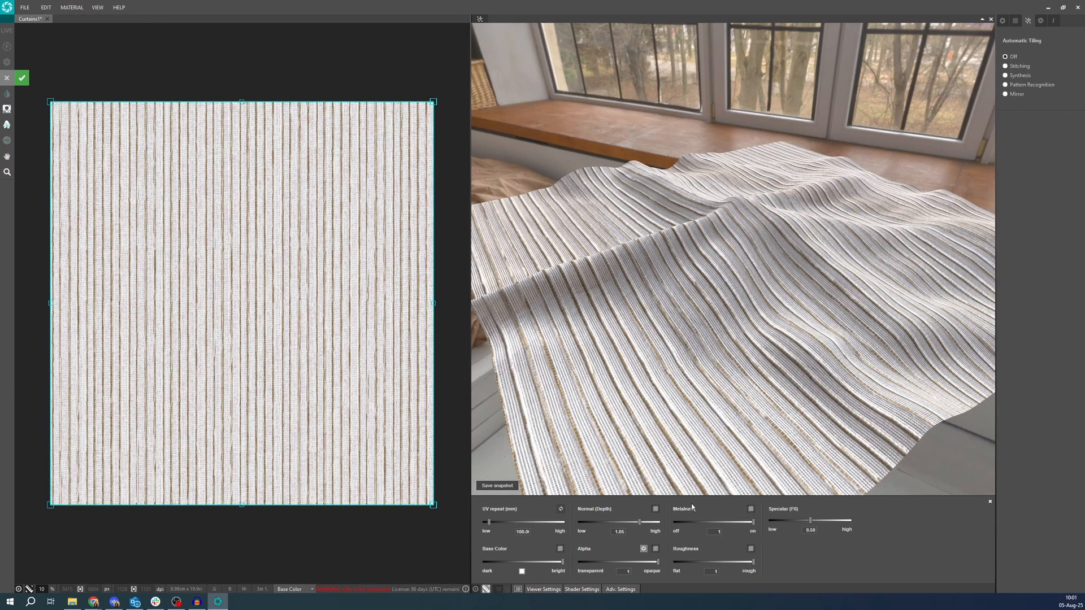
{"action": "left_click", "coordinate": [614, 590]}
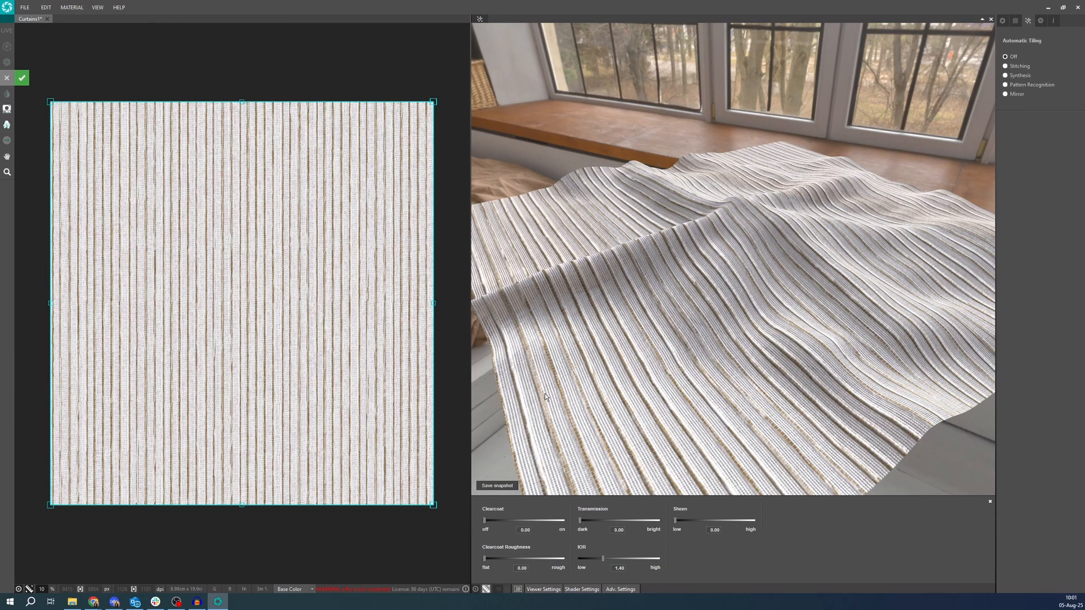
- Try a clearcoat of 1 with a clearcoat roughness of 0.29 on the cloth, and return both values to 0
{"action": "left_click_drag", "start_coordinate": [545, 393], "coordinate": [601, 402]}
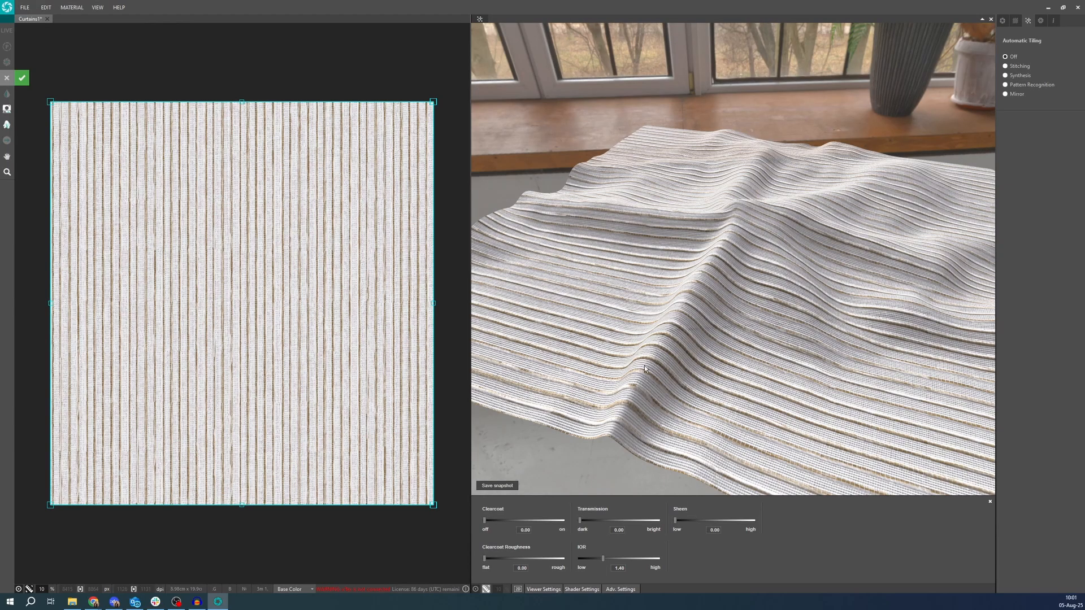
{"action": "left_click_drag", "start_coordinate": [732, 366], "coordinate": [626, 426]}
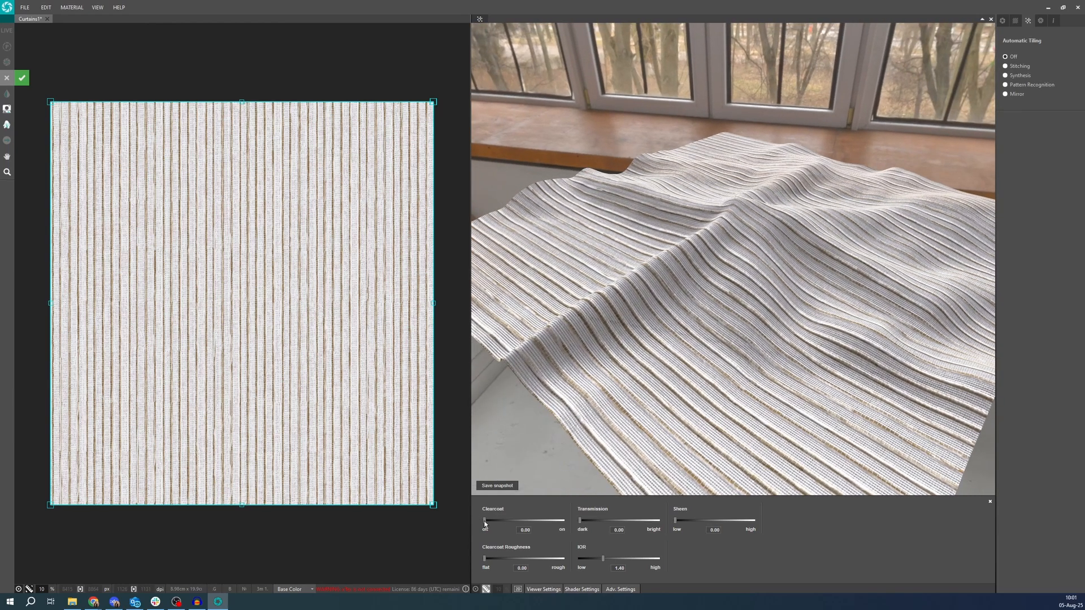
{"action": "left_click_drag", "start_coordinate": [484, 520], "coordinate": [563, 521]}
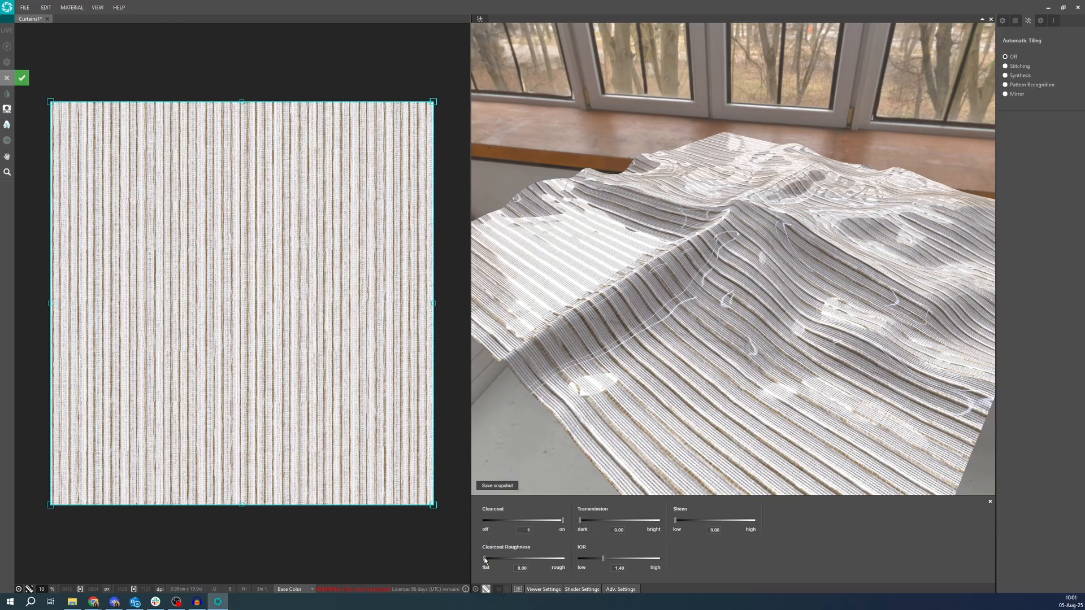
{"action": "left_click_drag", "start_coordinate": [486, 557], "coordinate": [506, 557]}
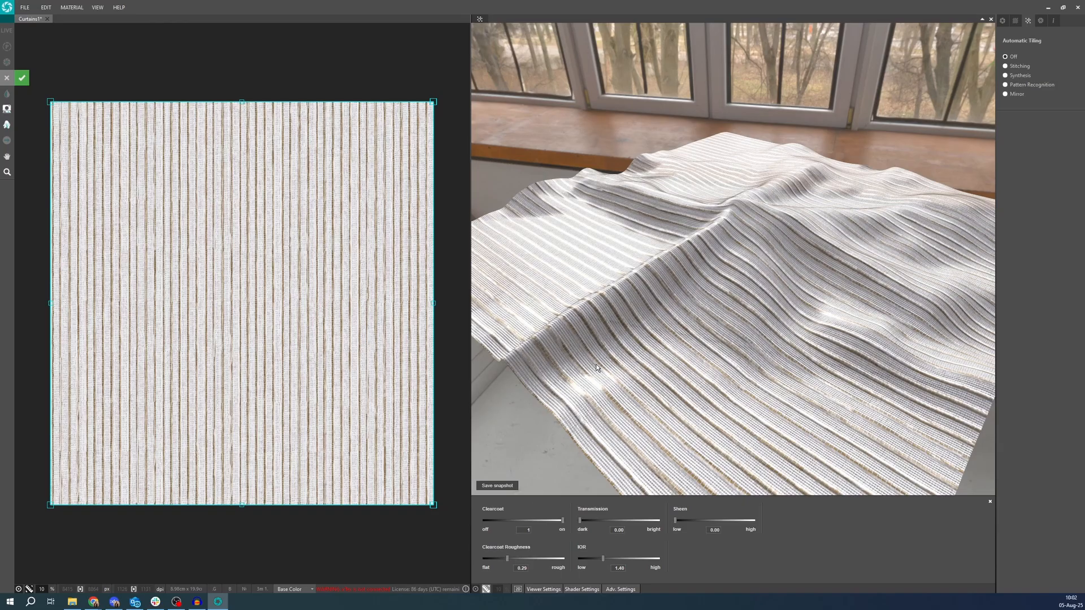
{"action": "middle_click_drag", "start_coordinate": [596, 356], "coordinate": [673, 377]}
{"action": "scroll", "coordinate": [670, 330], "scroll_direction": "up", "scroll_amount": 5}
{"action": "left_click_drag", "start_coordinate": [662, 347], "coordinate": [697, 343]}
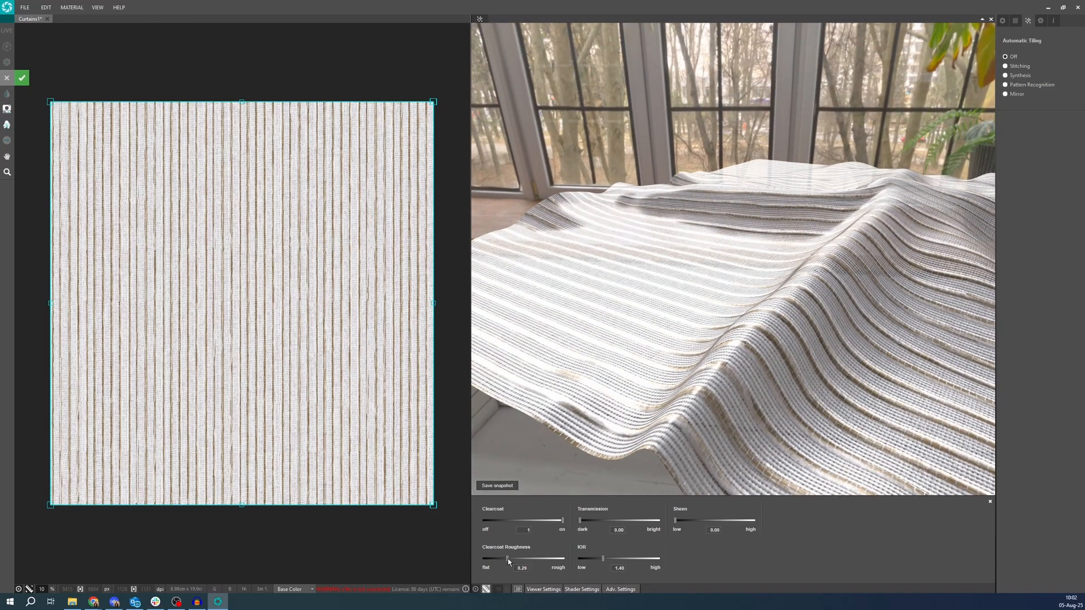
{"action": "left_click_drag", "start_coordinate": [508, 561], "coordinate": [484, 558]}
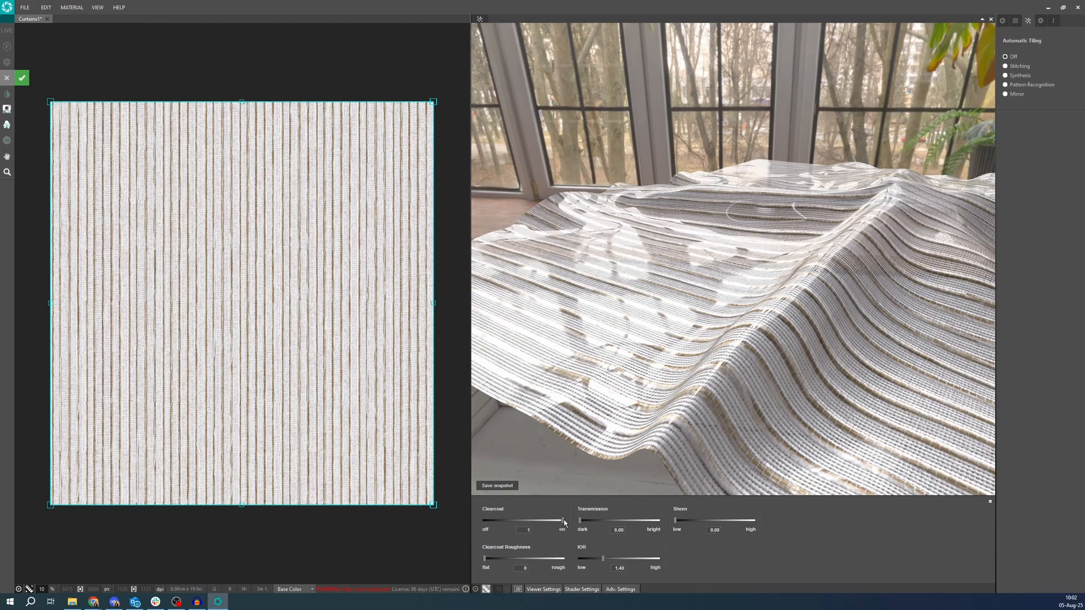
{"action": "left_click", "coordinate": [563, 520]}
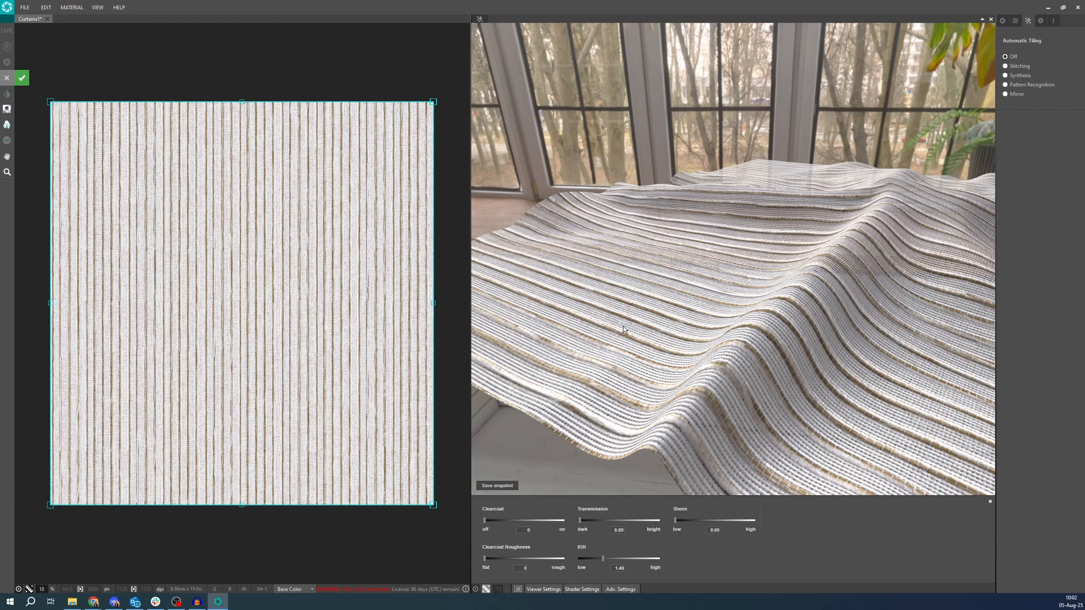
- Try a transmission of 1 on the cloth, view it from another angle, and return the transmission to 0
{"action": "left_click_drag", "start_coordinate": [659, 446], "coordinate": [566, 491]}
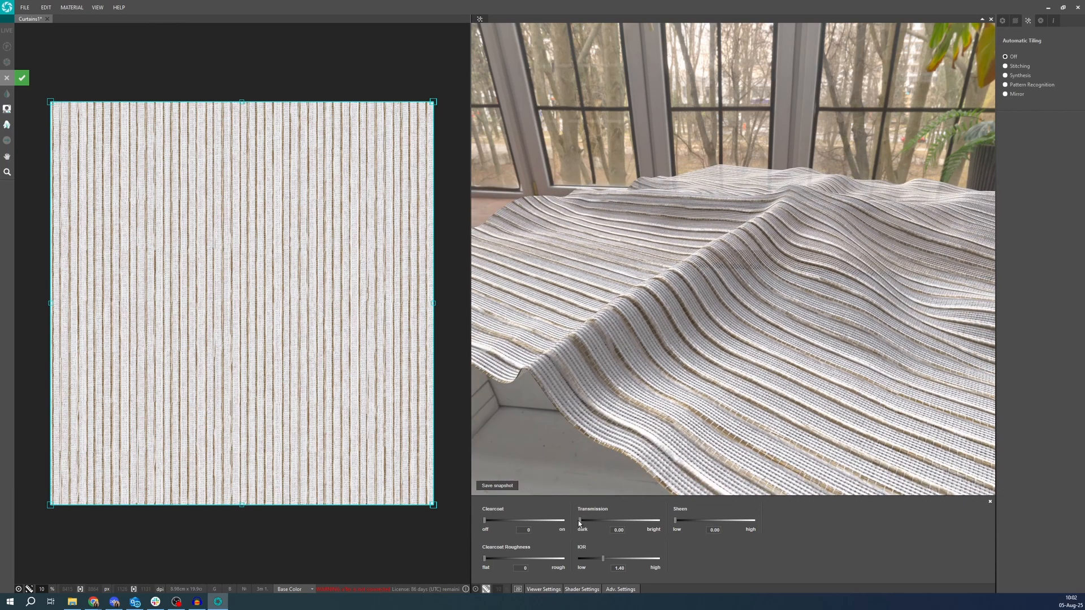
{"action": "left_click_drag", "start_coordinate": [600, 525], "coordinate": [673, 526]}
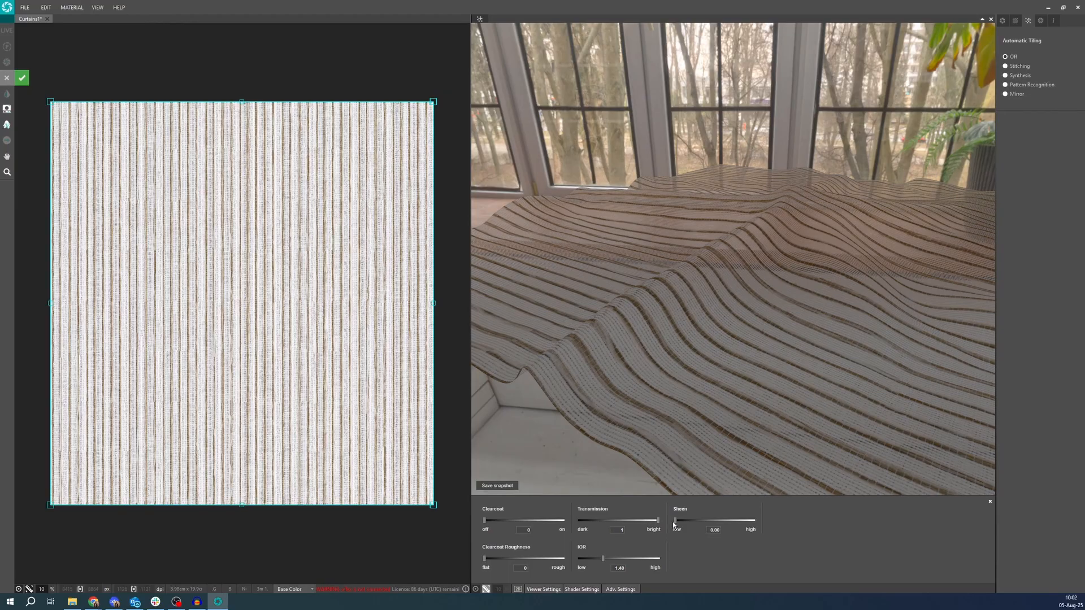
{"action": "left_click_drag", "start_coordinate": [755, 366], "coordinate": [698, 389]}
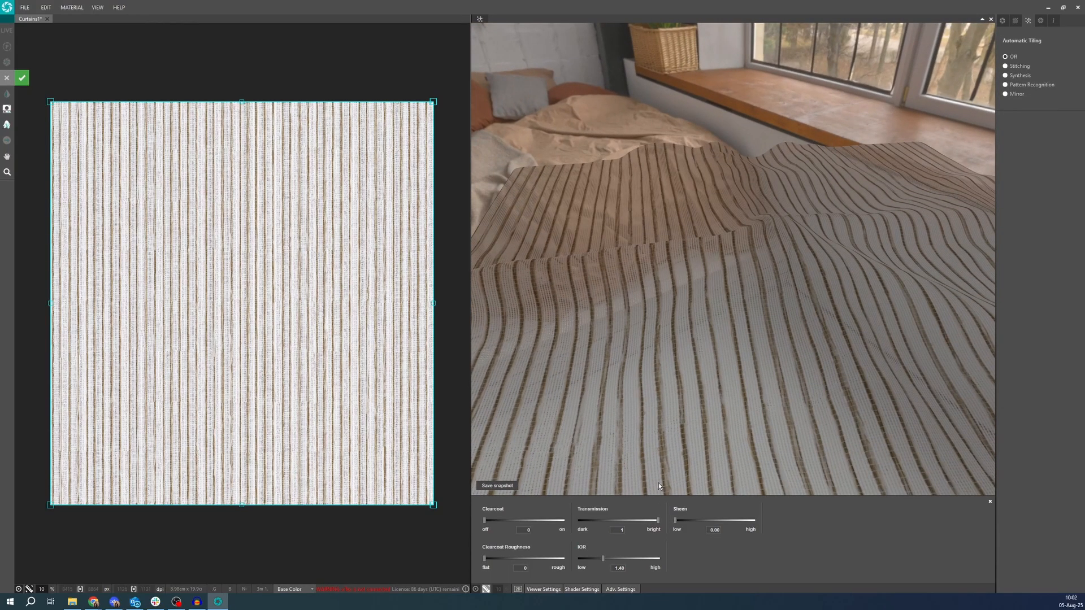
{"action": "left_click_drag", "start_coordinate": [659, 522], "coordinate": [575, 520]}
- Raise the sheen to 2, inspect the cloth from several angles, and set the sheen back to 0
{"action": "left_click_drag", "start_coordinate": [715, 405], "coordinate": [700, 393]}
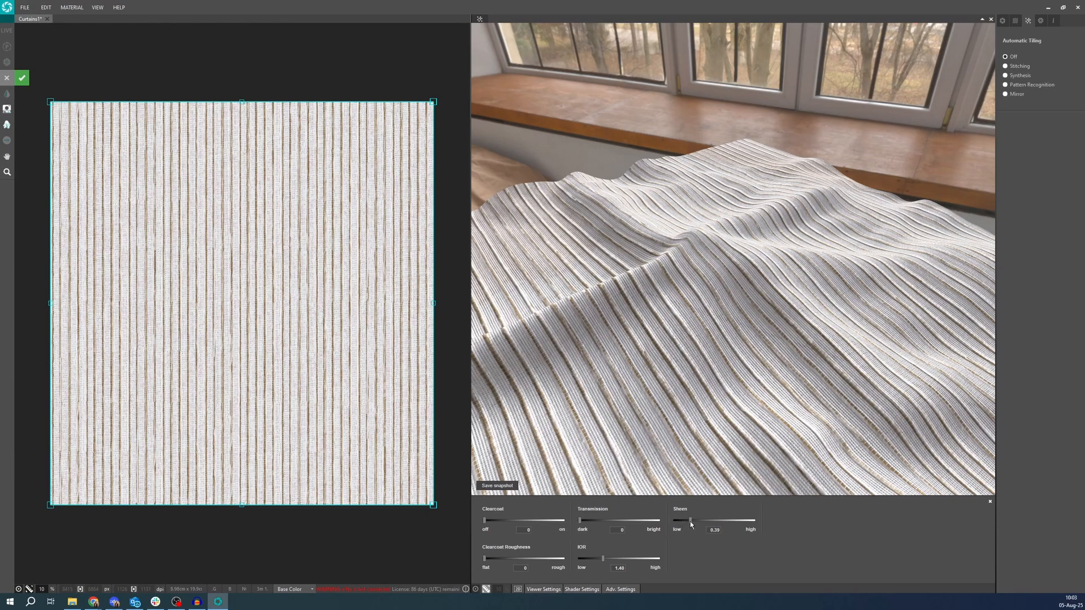
{"action": "left_click_drag", "start_coordinate": [697, 524], "coordinate": [764, 524]}
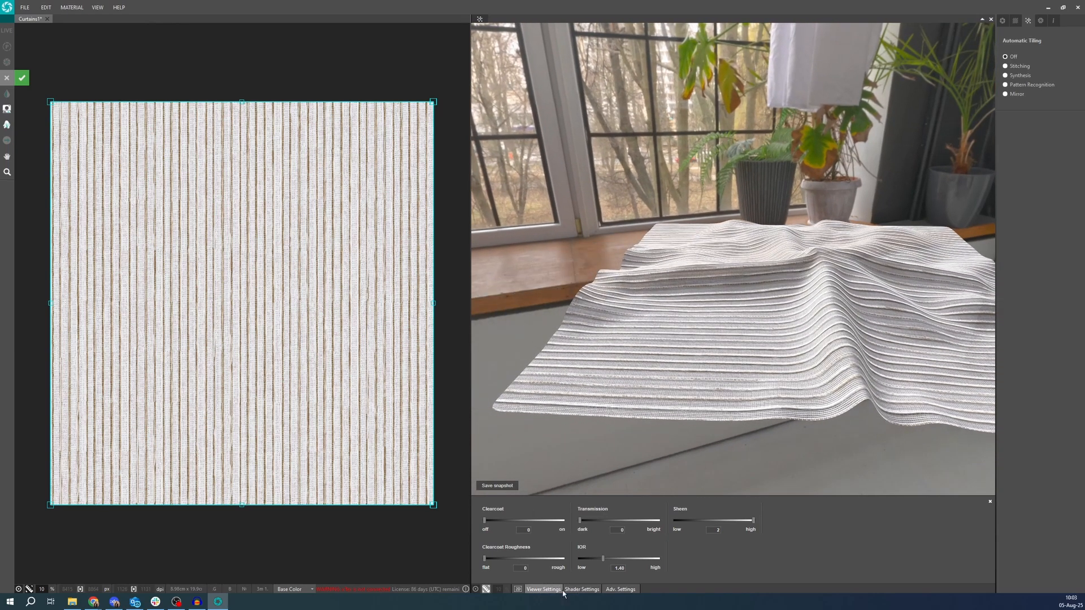
{"action": "left_click", "coordinate": [581, 589]}
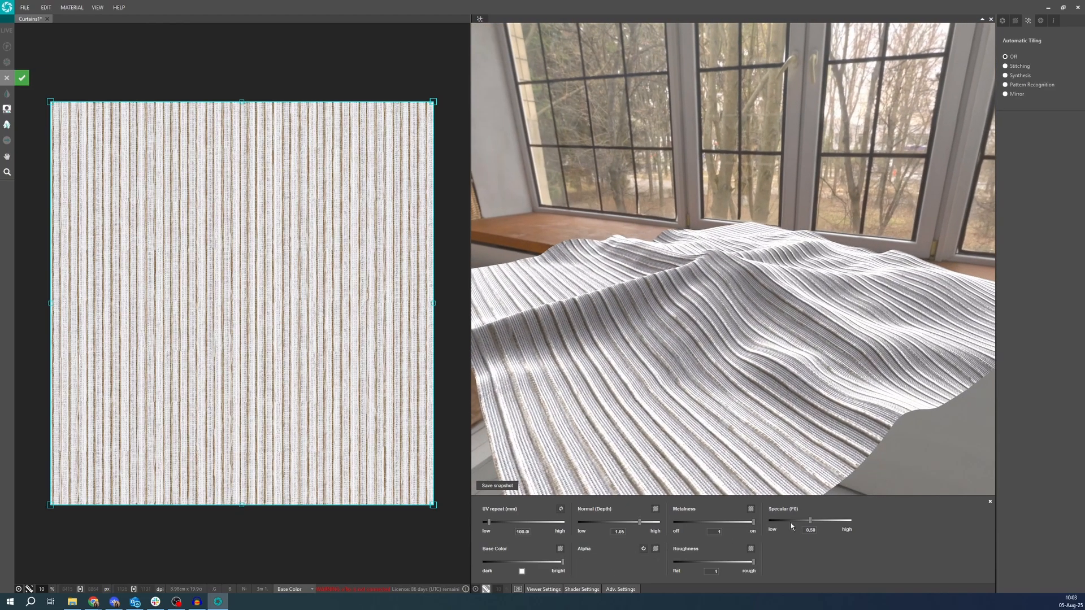
{"action": "left_click", "coordinate": [620, 589]}
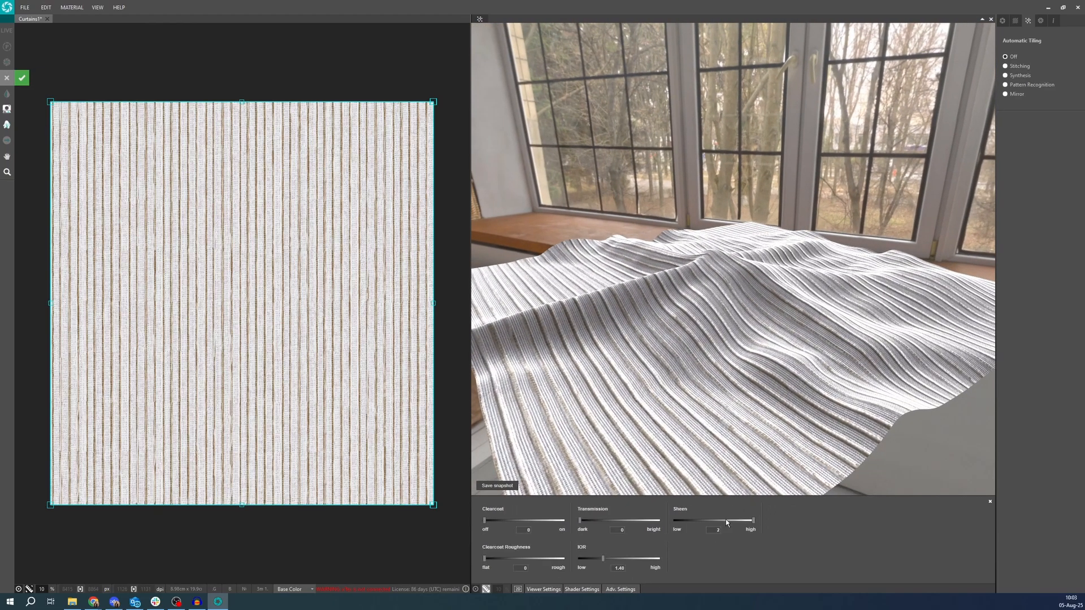
{"action": "left_click_drag", "start_coordinate": [726, 522], "coordinate": [754, 521]}
{"action": "left_click_drag", "start_coordinate": [727, 320], "coordinate": [790, 332]}
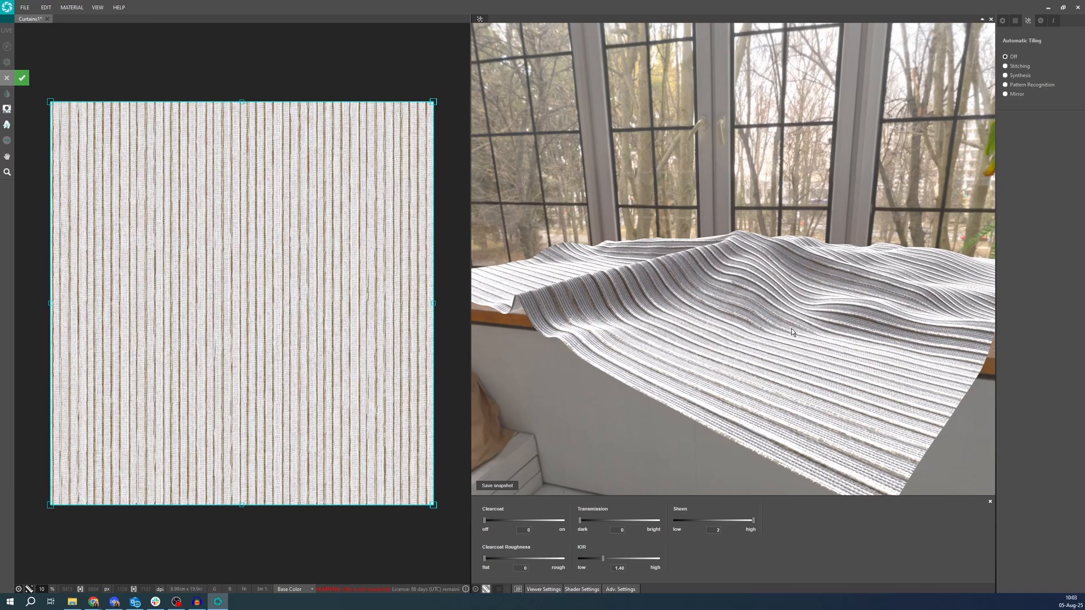
{"action": "left_click_drag", "start_coordinate": [786, 246], "coordinate": [704, 273]}
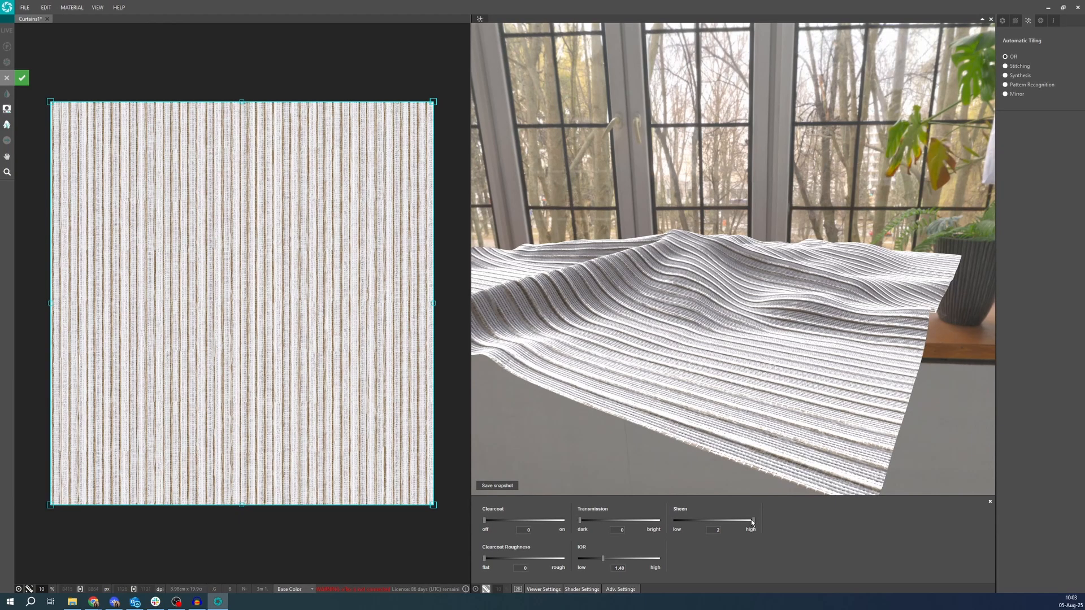
{"action": "left_click_drag", "start_coordinate": [753, 520], "coordinate": [675, 521]}
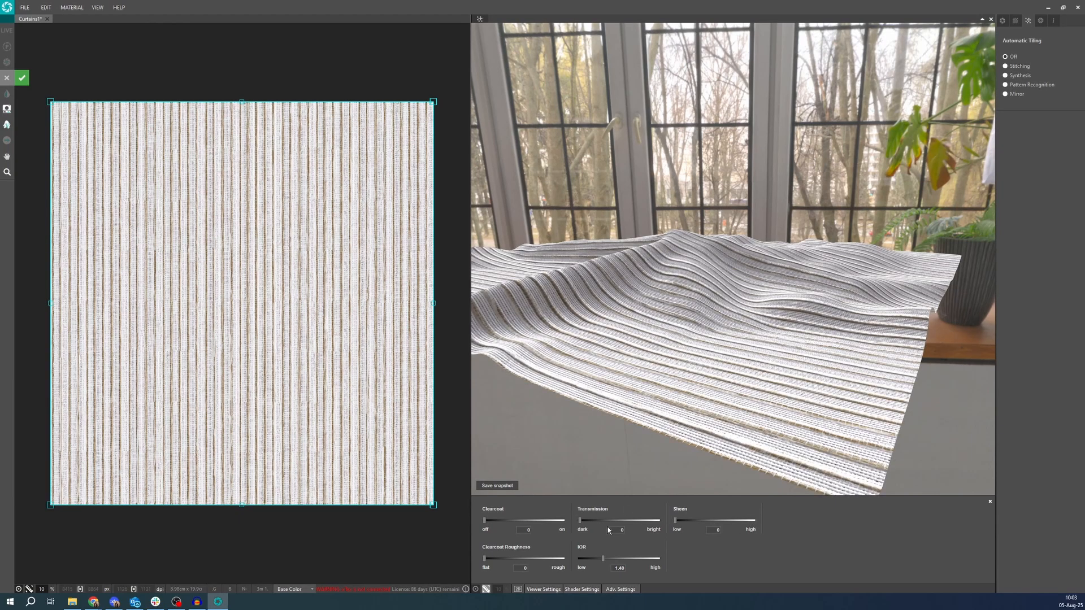
- Compare the cloth at a sheen of 2 from a higher viewpoint, and reset the sheen to 0
{"action": "left_click_drag", "start_coordinate": [648, 262], "coordinate": [820, 314]}
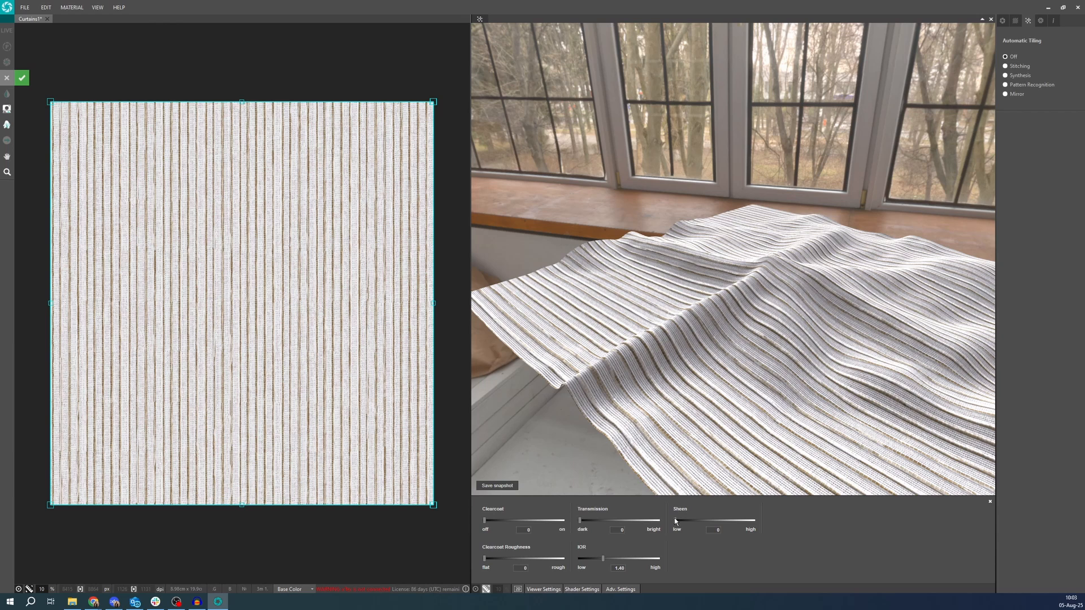
{"action": "left_click_drag", "start_coordinate": [675, 521], "coordinate": [753, 520]}
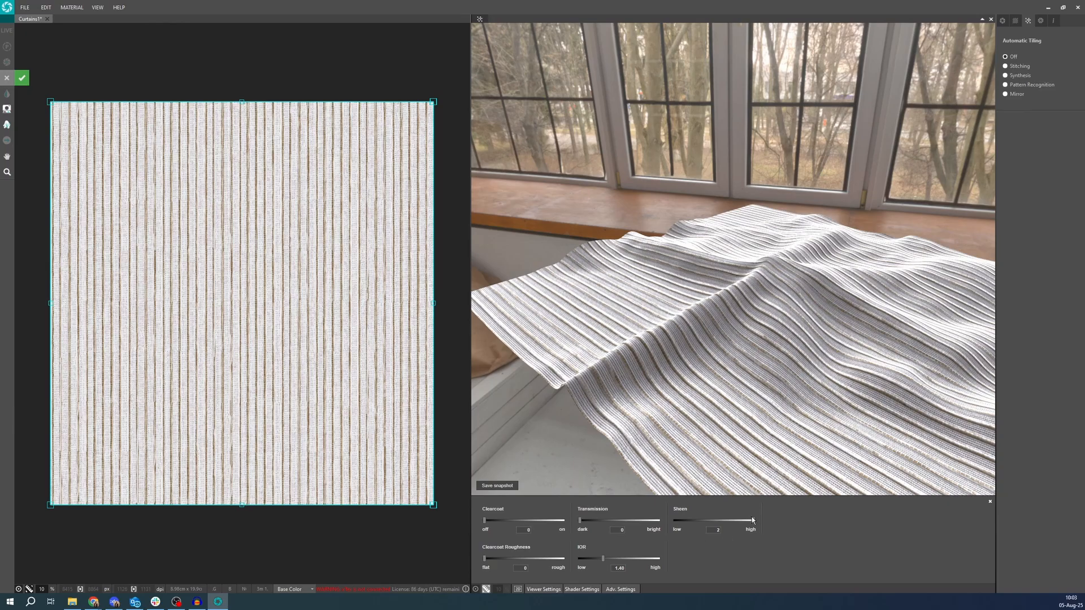
{"action": "left_click_drag", "start_coordinate": [753, 521], "coordinate": [833, 513]}
{"action": "left_click_drag", "start_coordinate": [754, 524], "coordinate": [641, 524]}
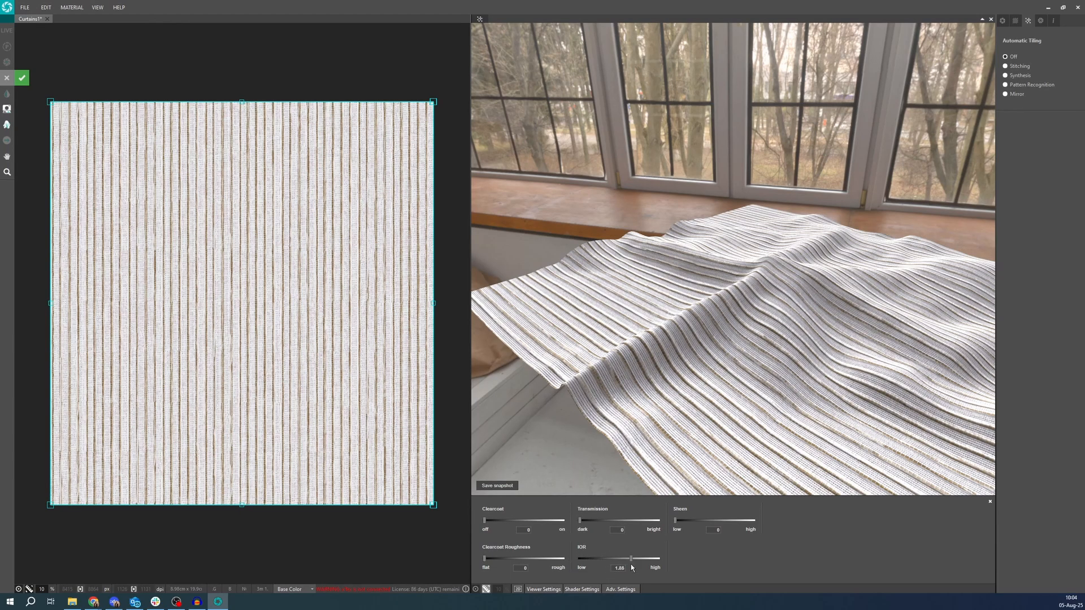
- Try low and high IOR values on the cloth, and settle on 1.54
{"action": "left_click_drag", "start_coordinate": [631, 565], "coordinate": [600, 561]}
{"action": "double_click", "coordinate": [618, 568]}
{"action": "type", "text": "1"}
{"action": "left_click_drag", "start_coordinate": [657, 559], "coordinate": [610, 561]}
- Set the transmission to 0.97 and compare the see-through cloth at IOR values of 1.14 and 1.22
{"action": "left_click_drag", "start_coordinate": [662, 411], "coordinate": [690, 391]}
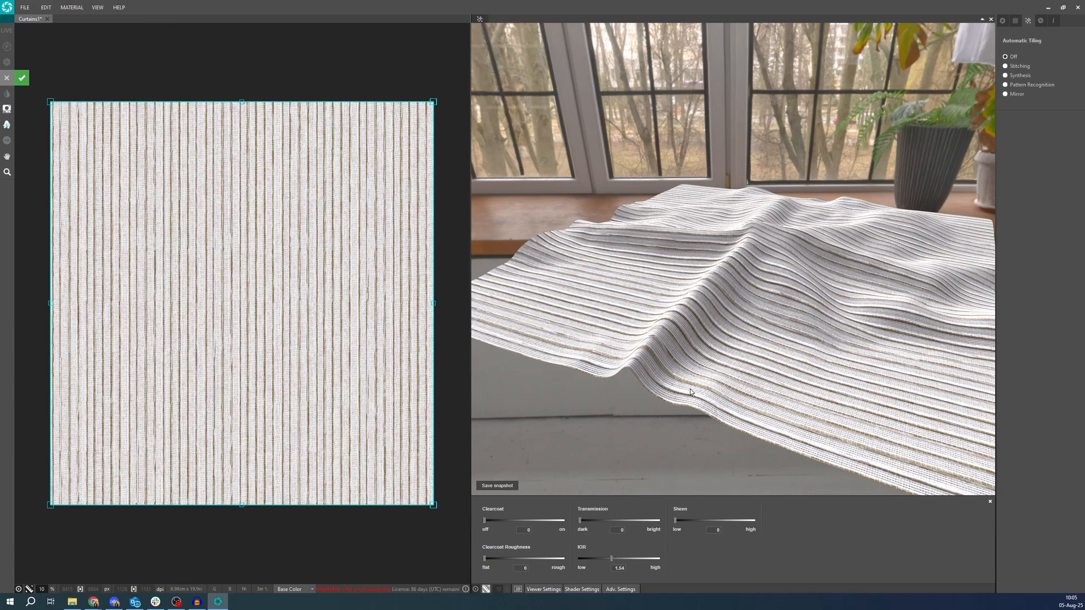
{"action": "left_click_drag", "start_coordinate": [749, 289], "coordinate": [613, 339]}
{"action": "left_click_drag", "start_coordinate": [591, 525], "coordinate": [656, 523]}
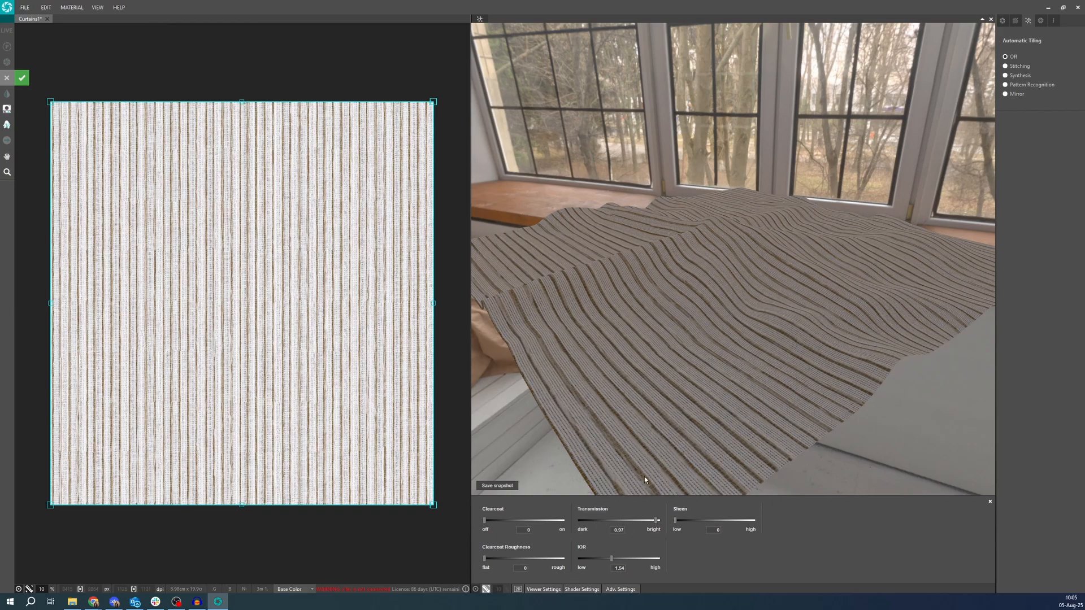
{"action": "left_click_drag", "start_coordinate": [613, 558], "coordinate": [587, 548]}
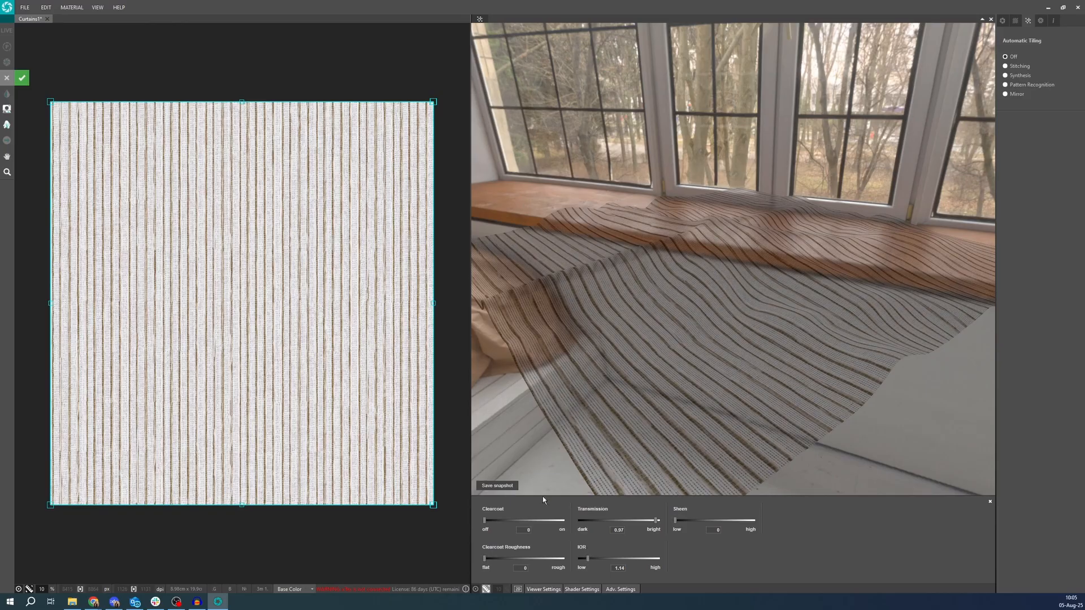
{"action": "left_click_drag", "start_coordinate": [622, 478], "coordinate": [633, 385]}
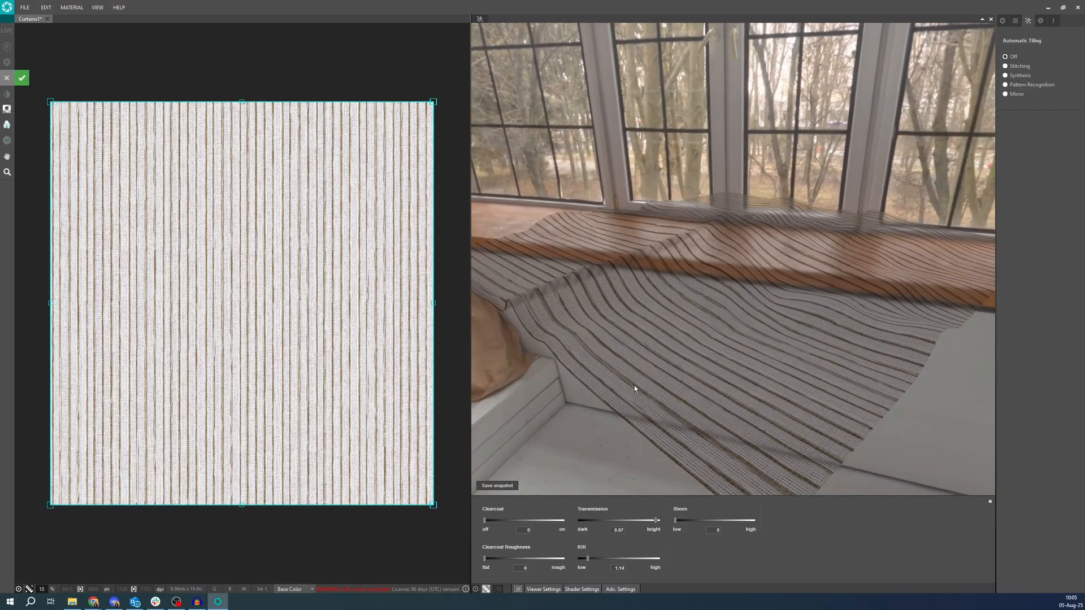
{"action": "left_click_drag", "start_coordinate": [720, 297], "coordinate": [754, 351]}
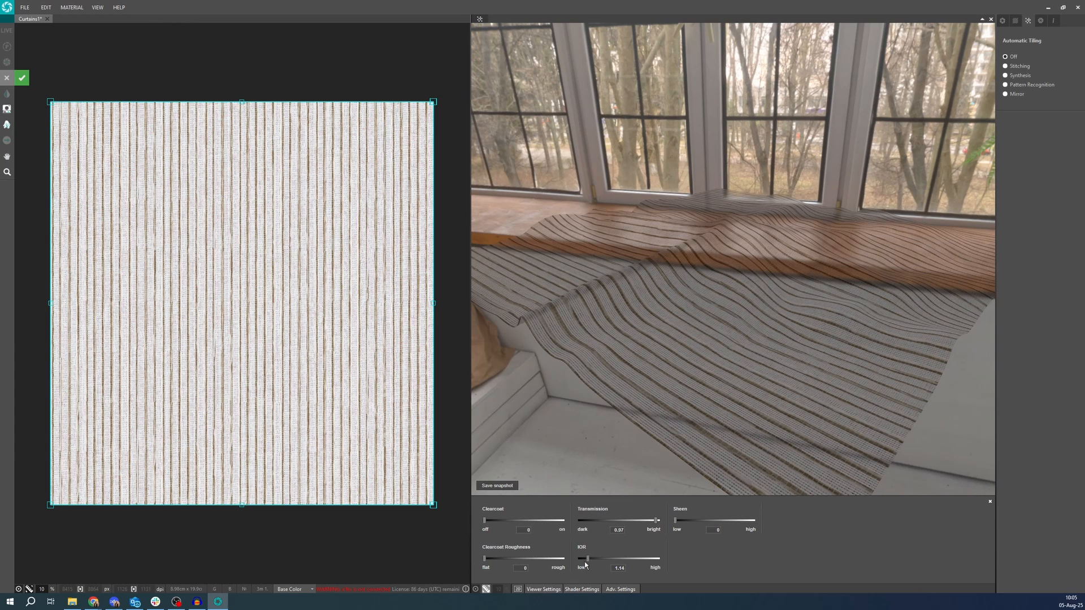
{"action": "mouse_move", "coordinate": [588, 558]}
{"action": "left_mouse_down"}
{"action": "mouse_move", "coordinate": [572, 560]}
{"action": "mouse_move", "coordinate": [593, 558]}
{"action": "left_mouse_up"}
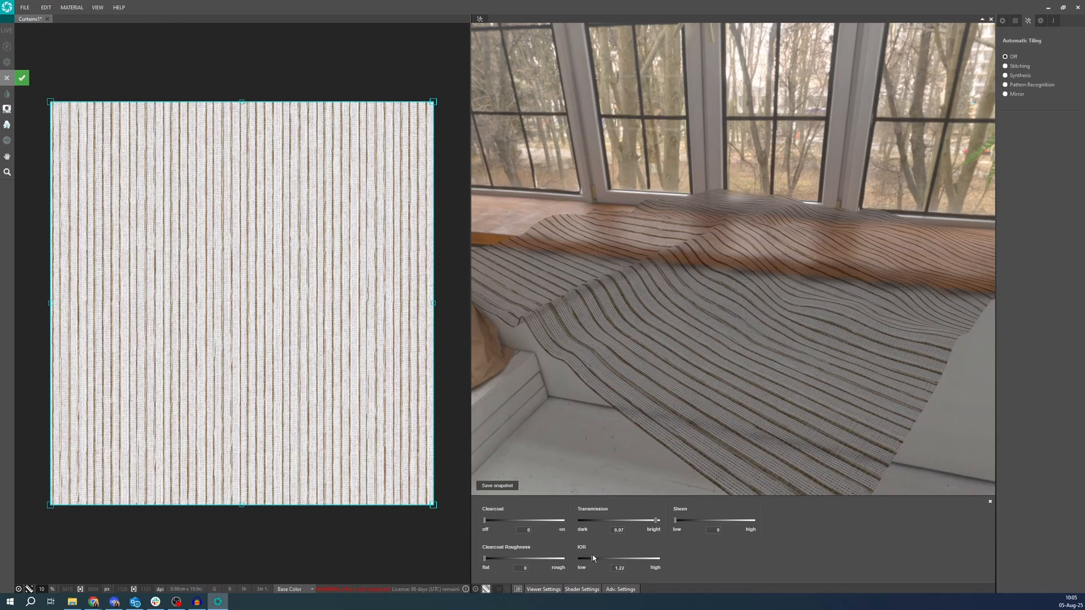
- Set the transmission to 0 and the IOR to 1, and check the cloth from another angle
{"action": "left_click_drag", "start_coordinate": [656, 520], "coordinate": [514, 519]}
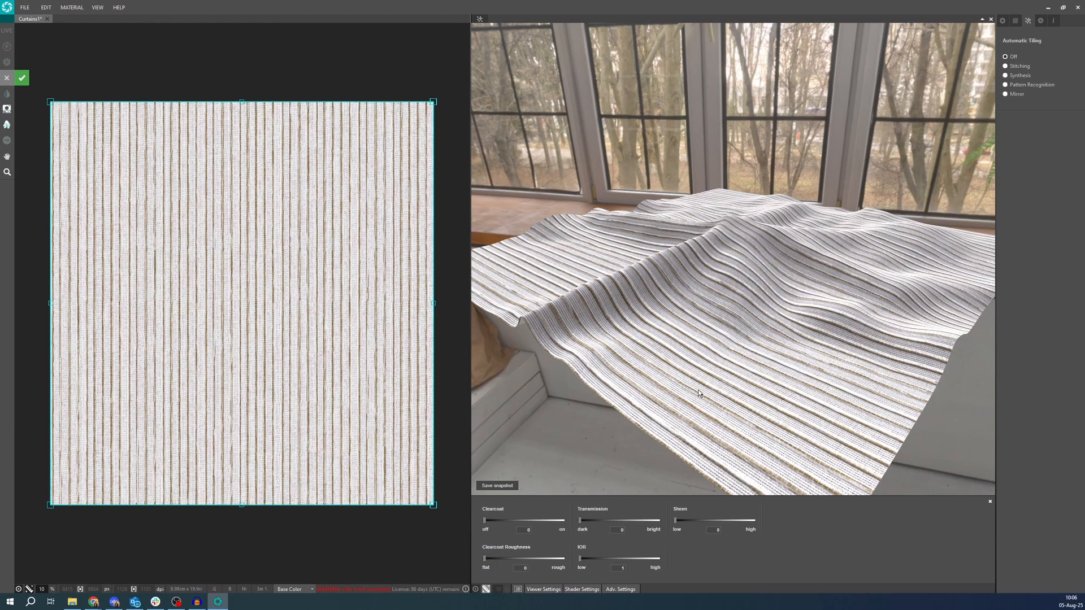
{"action": "left_click_drag", "start_coordinate": [697, 389], "coordinate": [626, 331]}
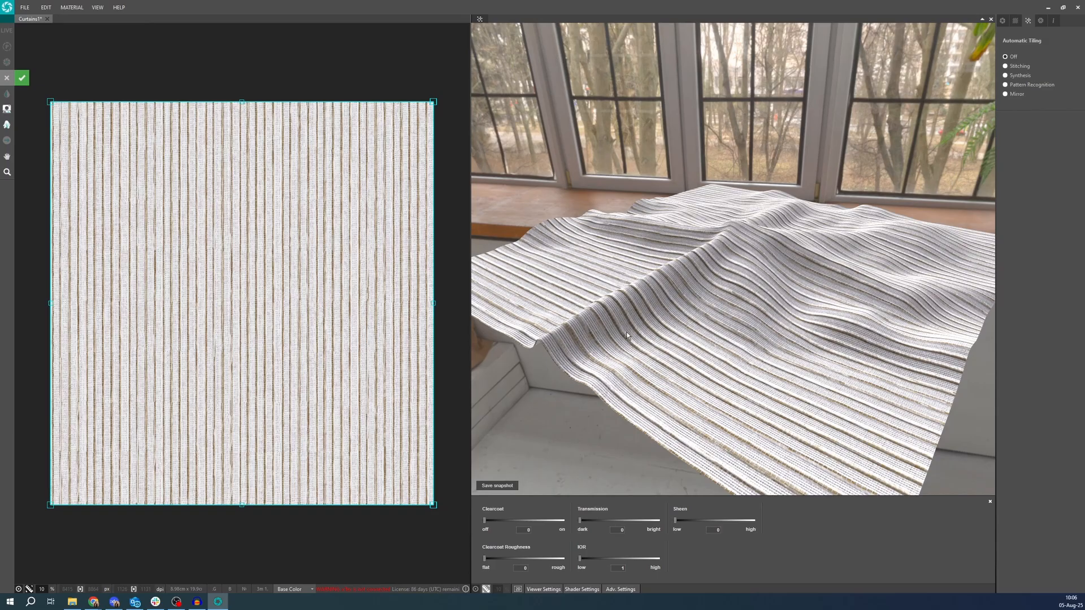